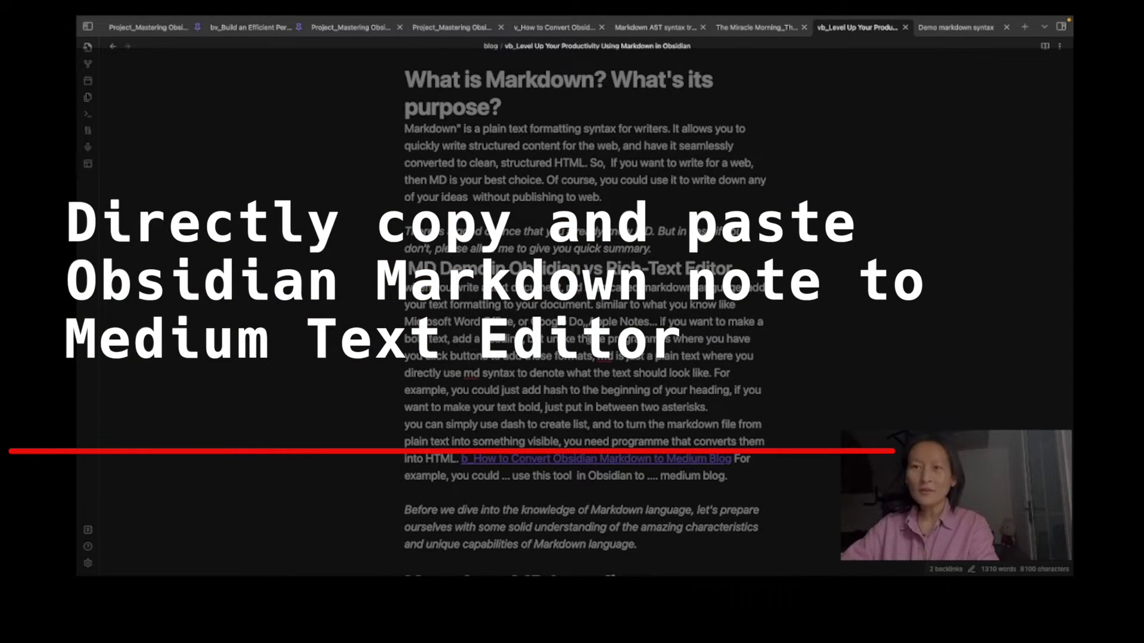
Copy the "How does MD benefit your note-taking ?" section from the Obsidian note and paste it into the empty Medium draft.
scroll(597, 391, down, 10)
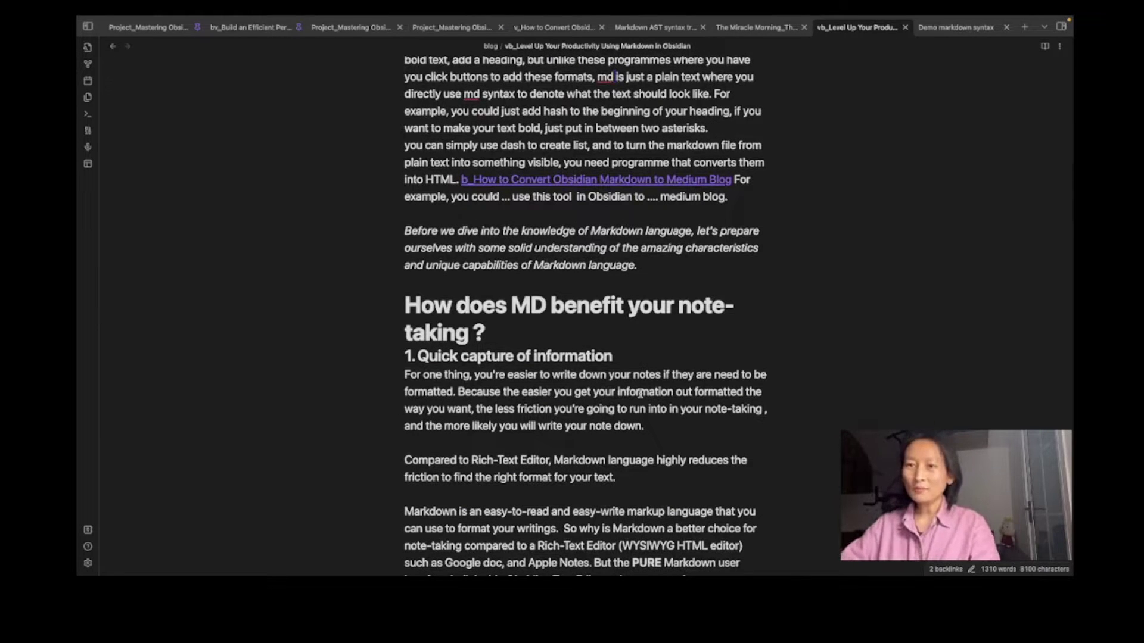
scroll(640, 393, down, 2)
drag(405, 247, 756, 454)
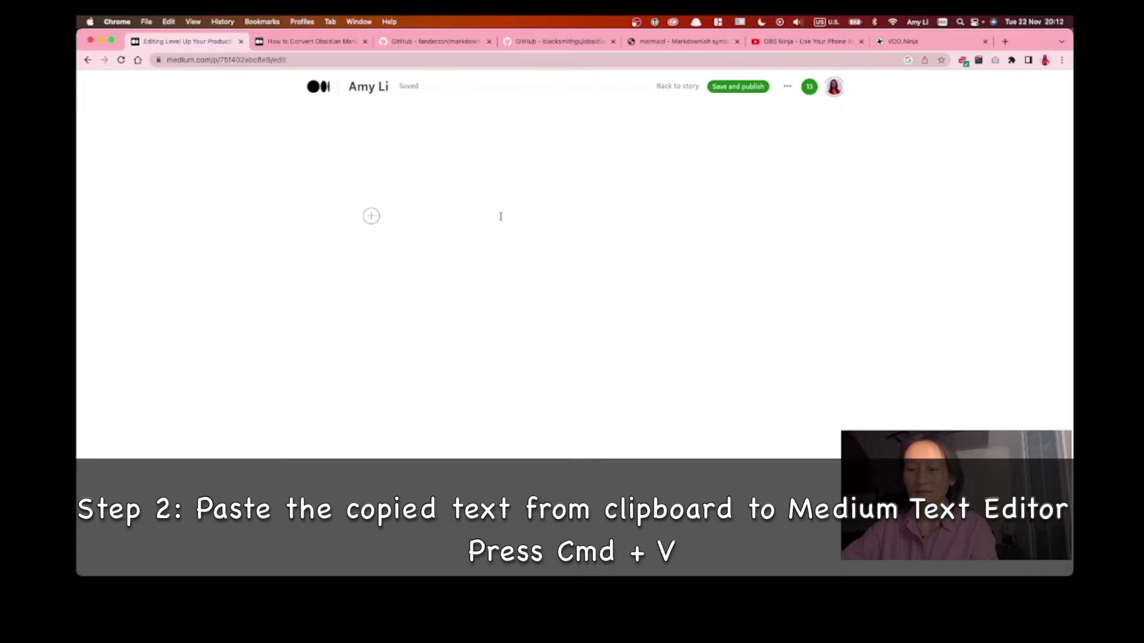
key(super+v)
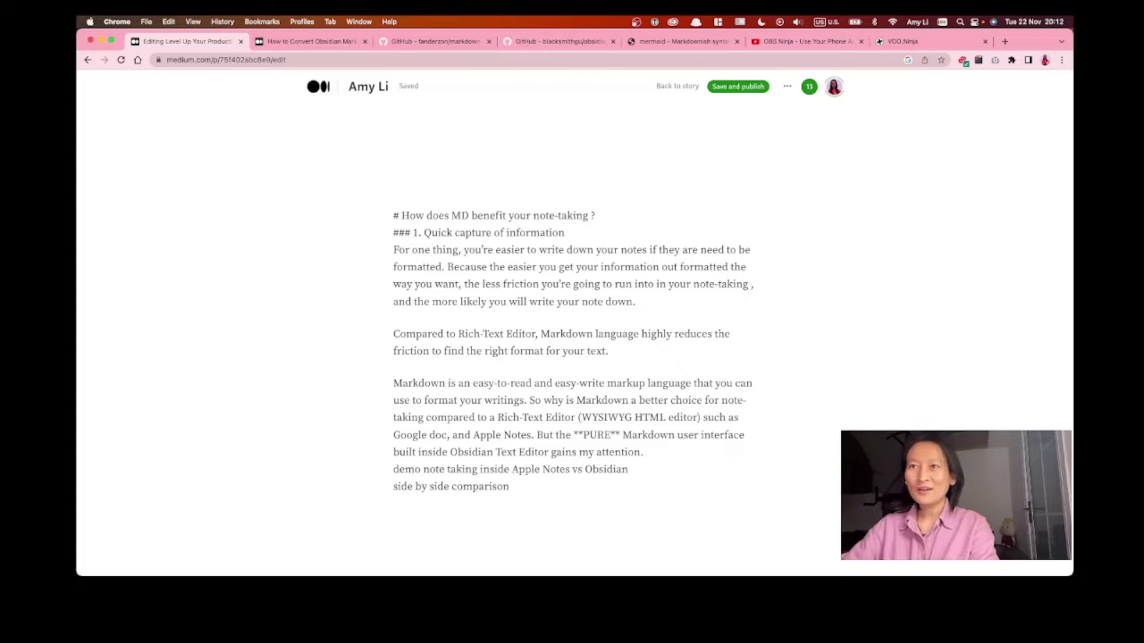
Try to format the "# How does MD benefit your note-taking ?" line as a large heading, and undo it.
click(549, 335)
scroll(620, 311, down, 2)
click(523, 302)
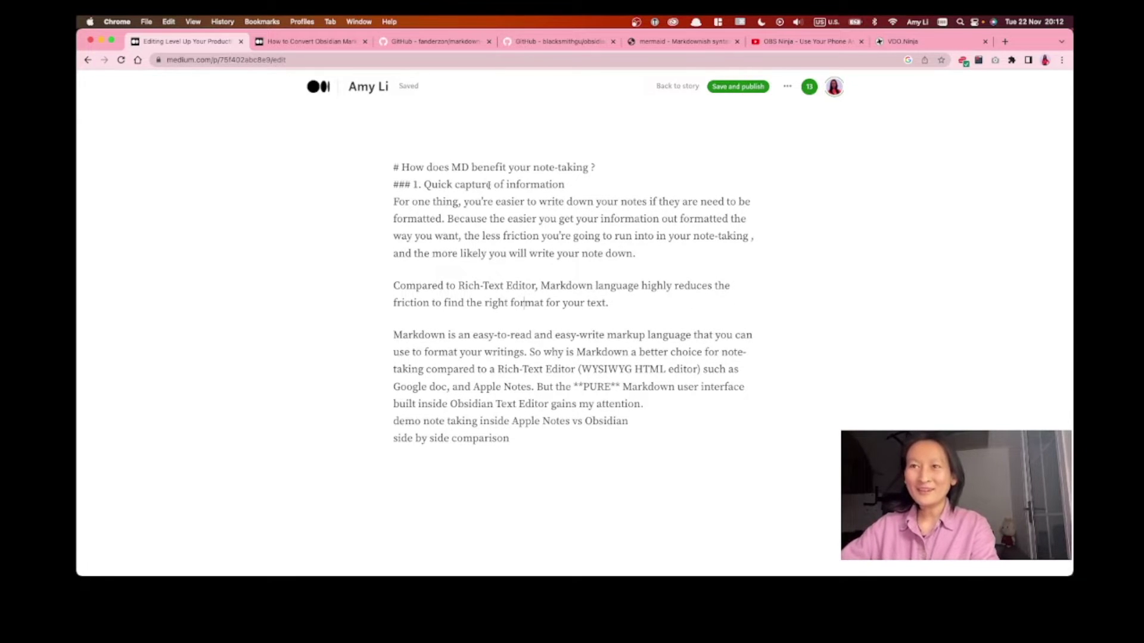
drag(394, 167, 594, 167)
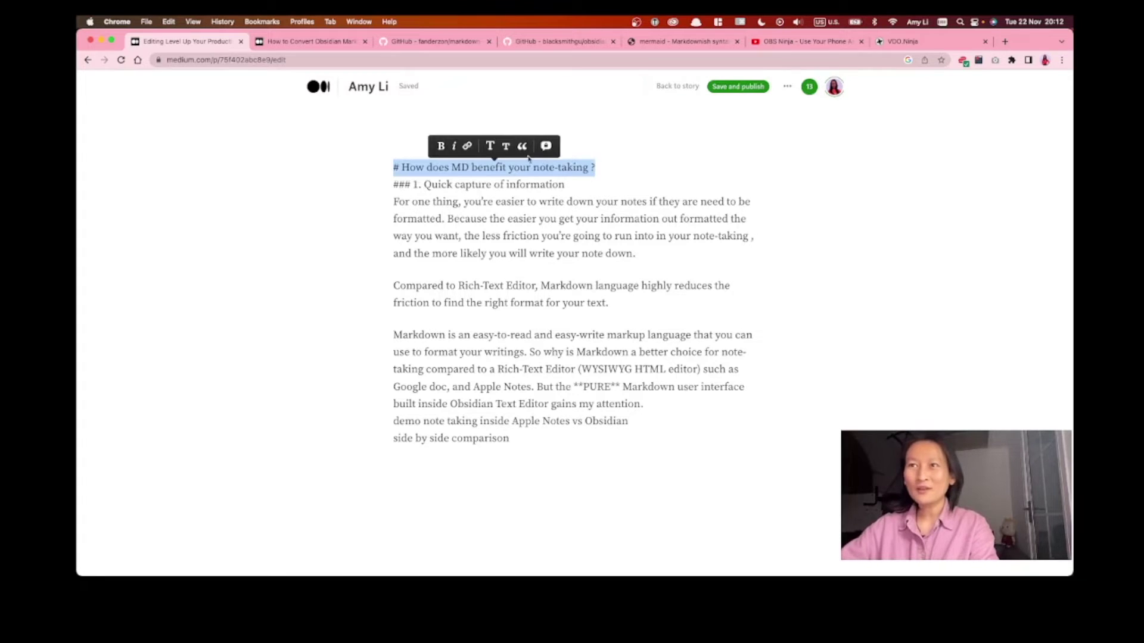
click(490, 150)
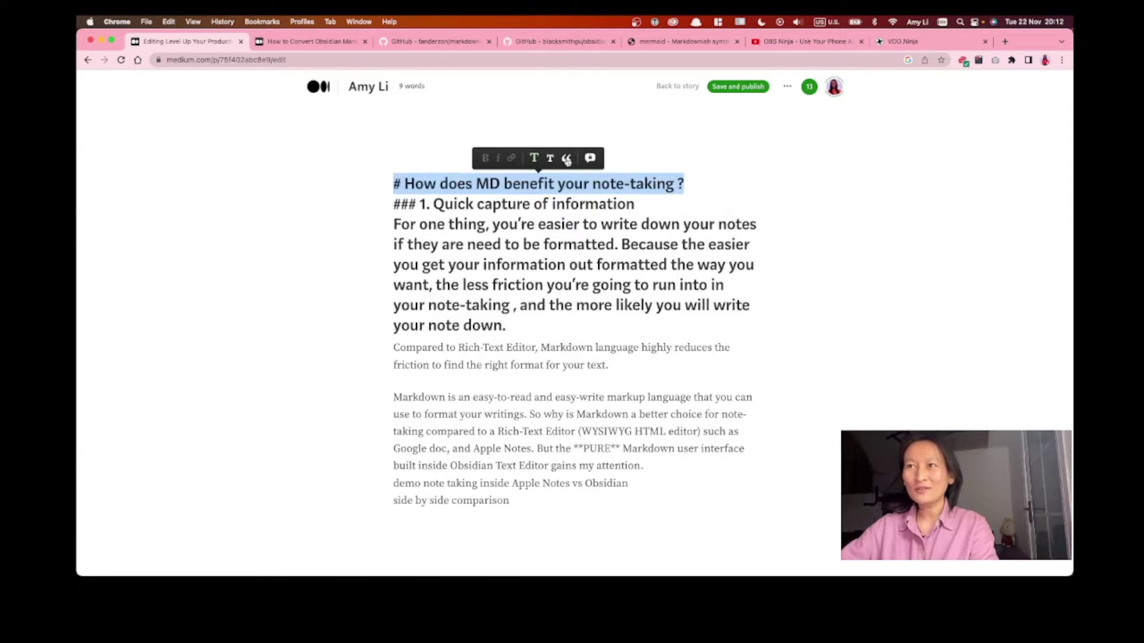
key(super+z)
Remove the hash mark before "How does MD benefit your note-taking ?" and format the line as a large heading.
click(397, 167)
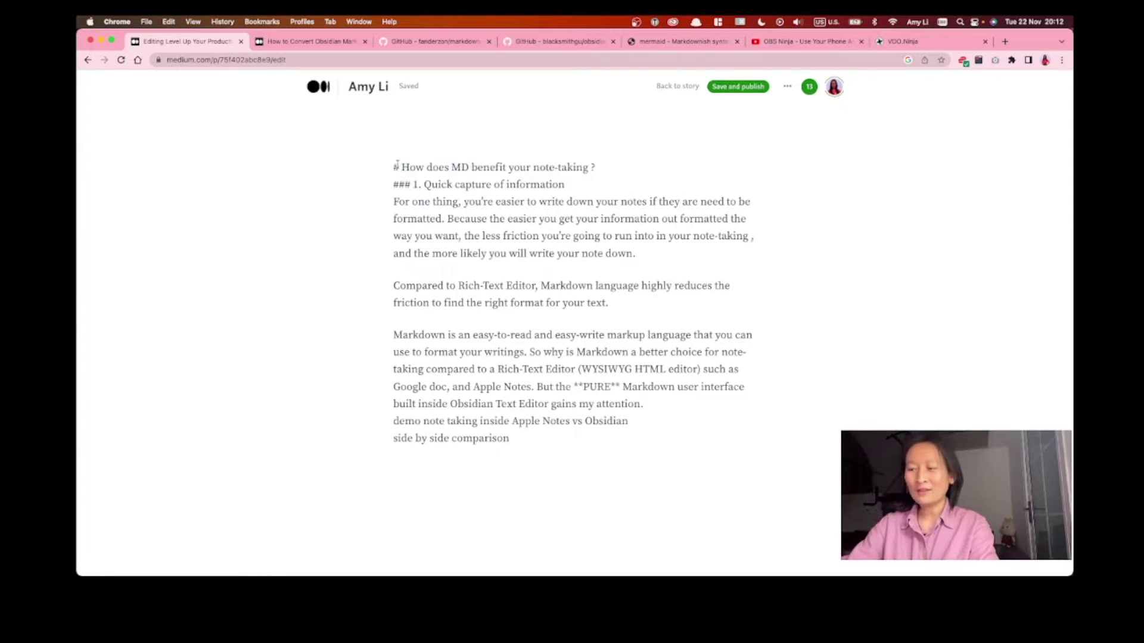
key(BackSpace)
triple_click(450, 166)
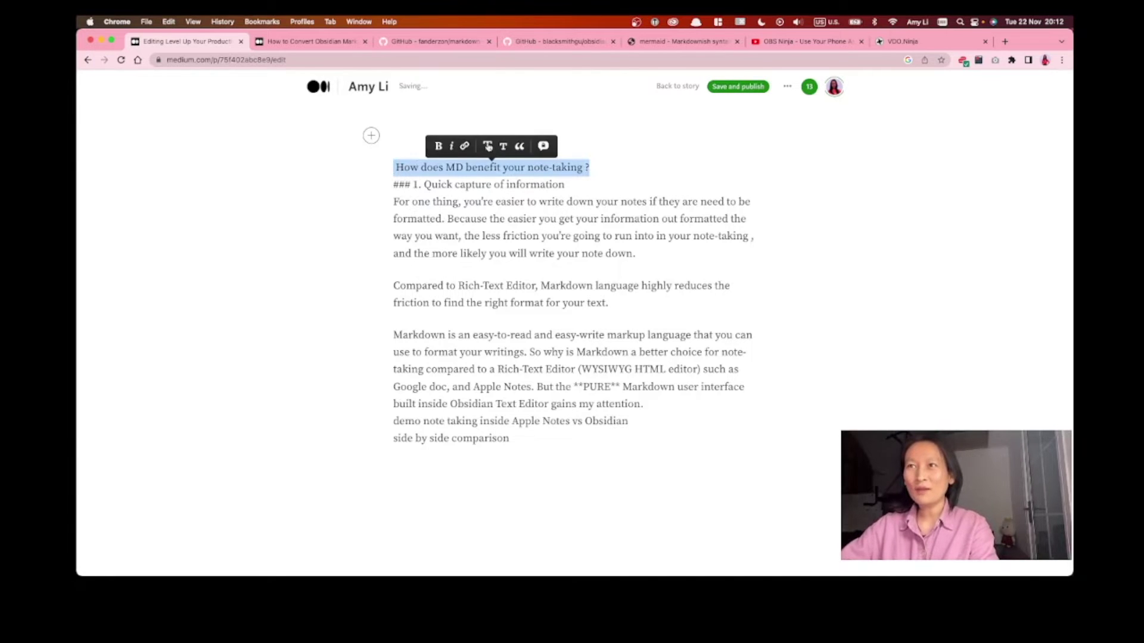
click(488, 147)
Remove the three hash marks before "1. Quick capture of information" and format the line as a small heading.
click(420, 205)
key(BackSpace)
key(BackSpace)
key(BackSpace)
key(BackSpace)
triple_click(442, 205)
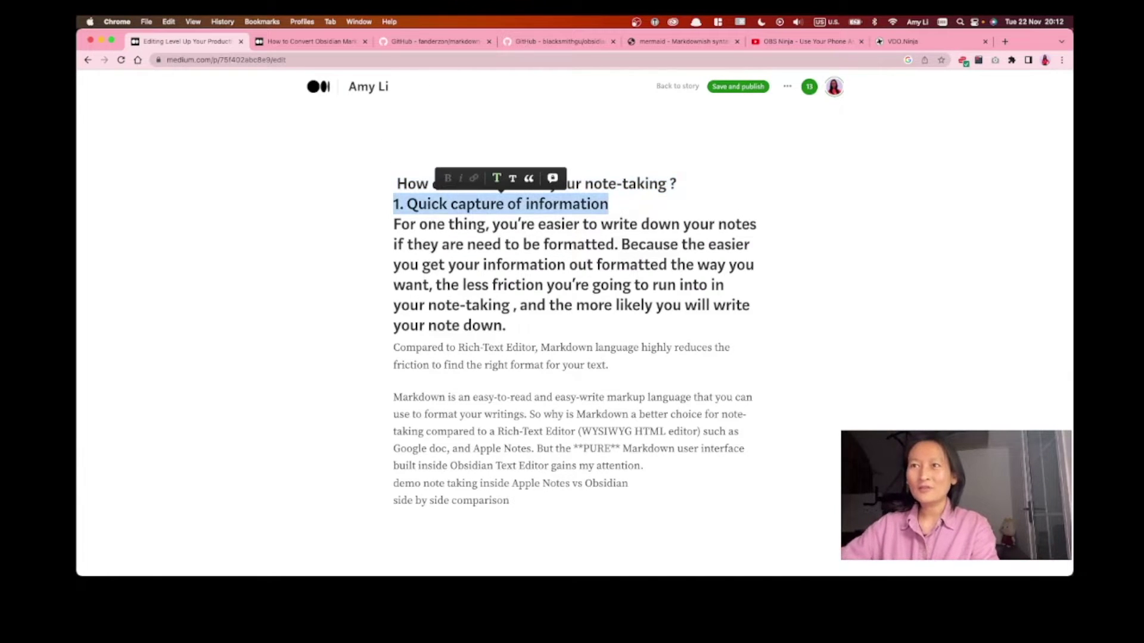
click(512, 178)
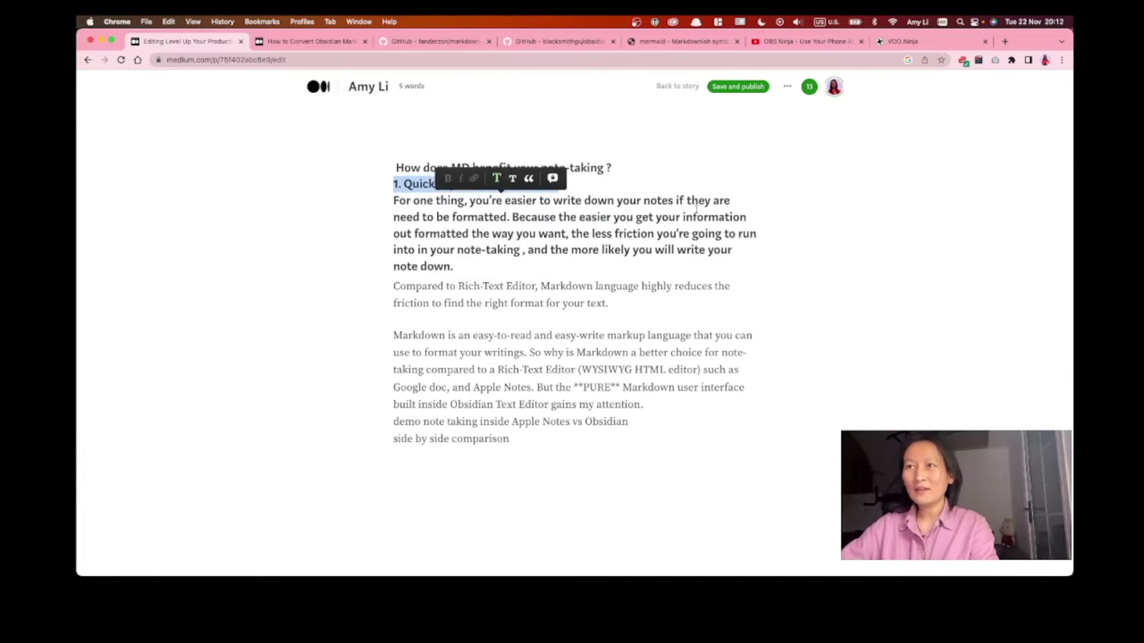
Insert a blank line after the "Quick capture of information" heading and return the "For one thing" paragraph to normal body text.
click(640, 188)
key(Return)
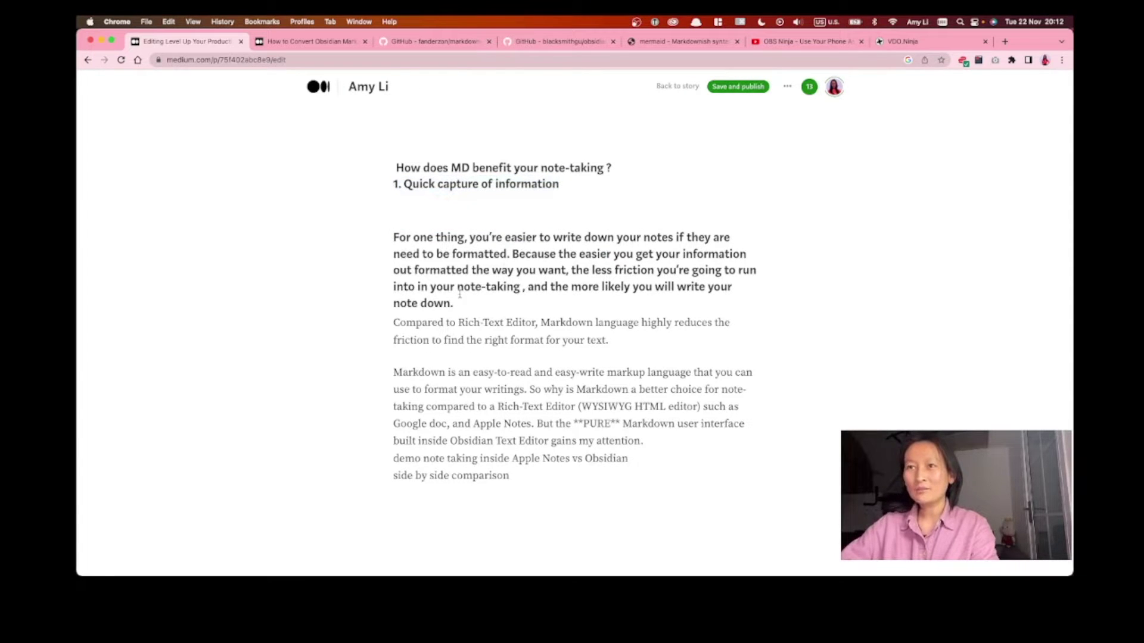
drag(454, 305, 392, 237)
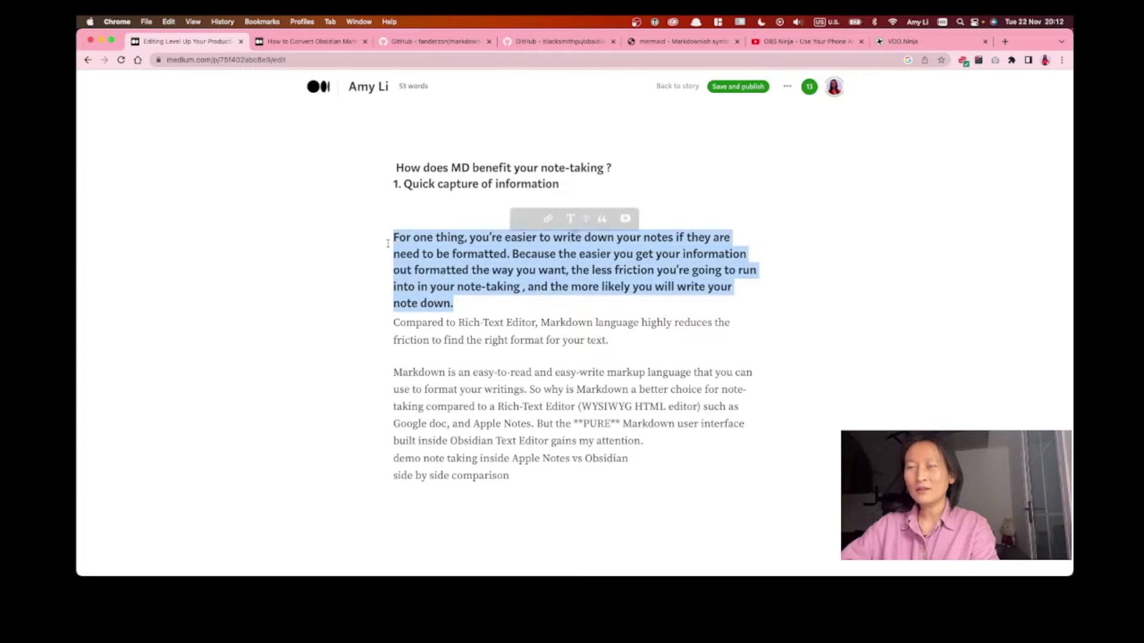
click(585, 214)
click(436, 198)
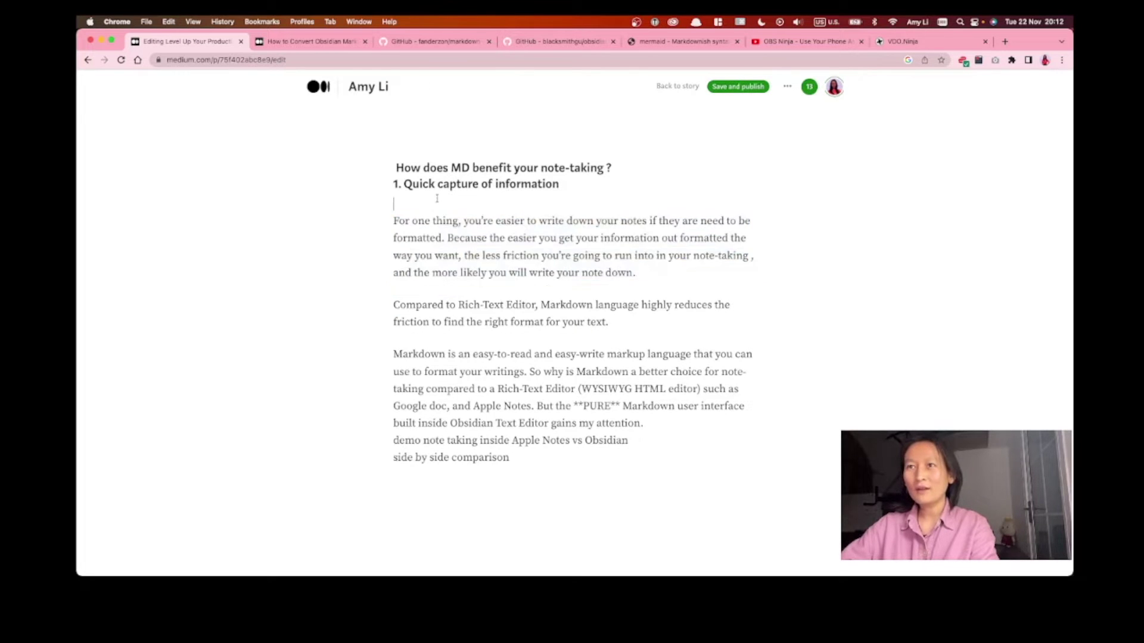
Switch to the Obsidian note and examine its remaining Markdown elements, including emphasis, block quote, code block, checklist, link and image.
scroll(437, 199, down, 2)
scroll(575, 280, up, 1)
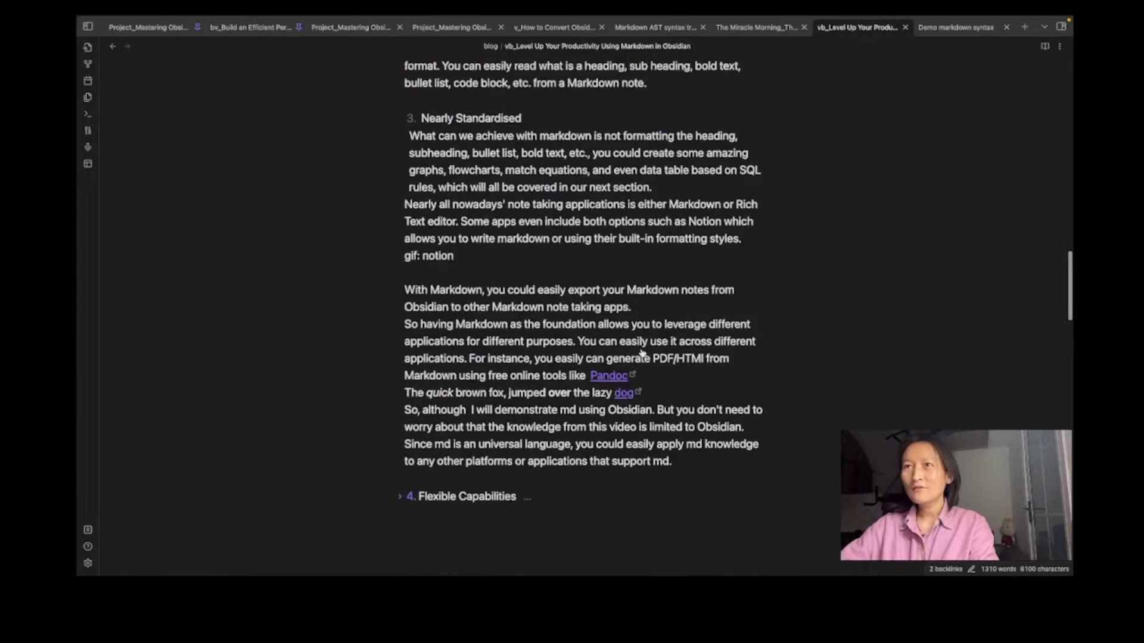
scroll(632, 359, up, 3)
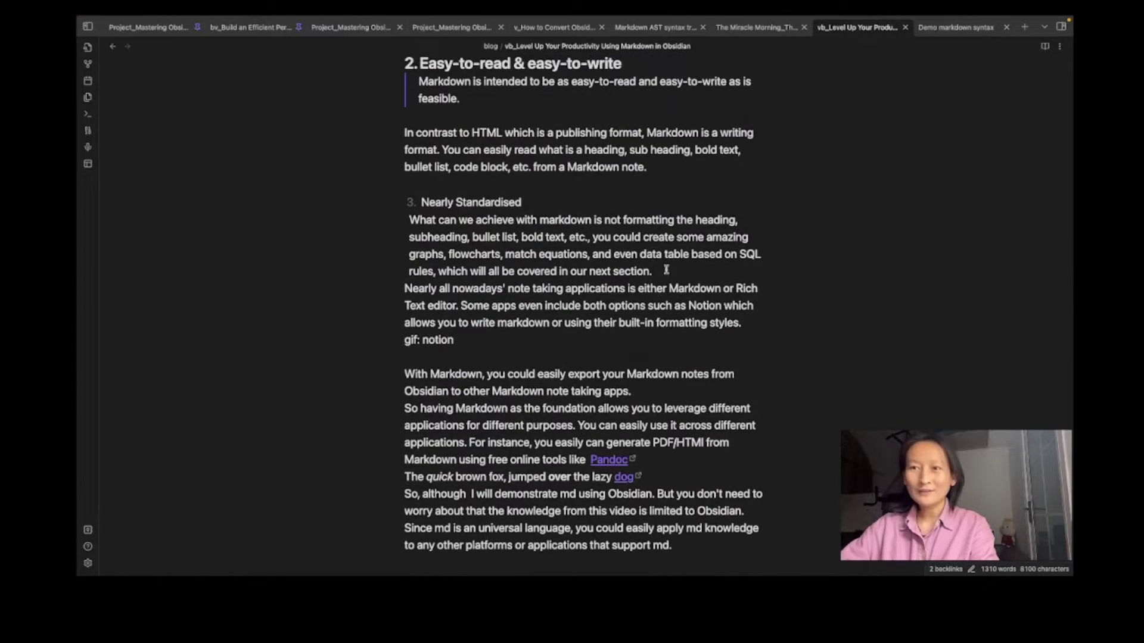
scroll(583, 286, down, 1)
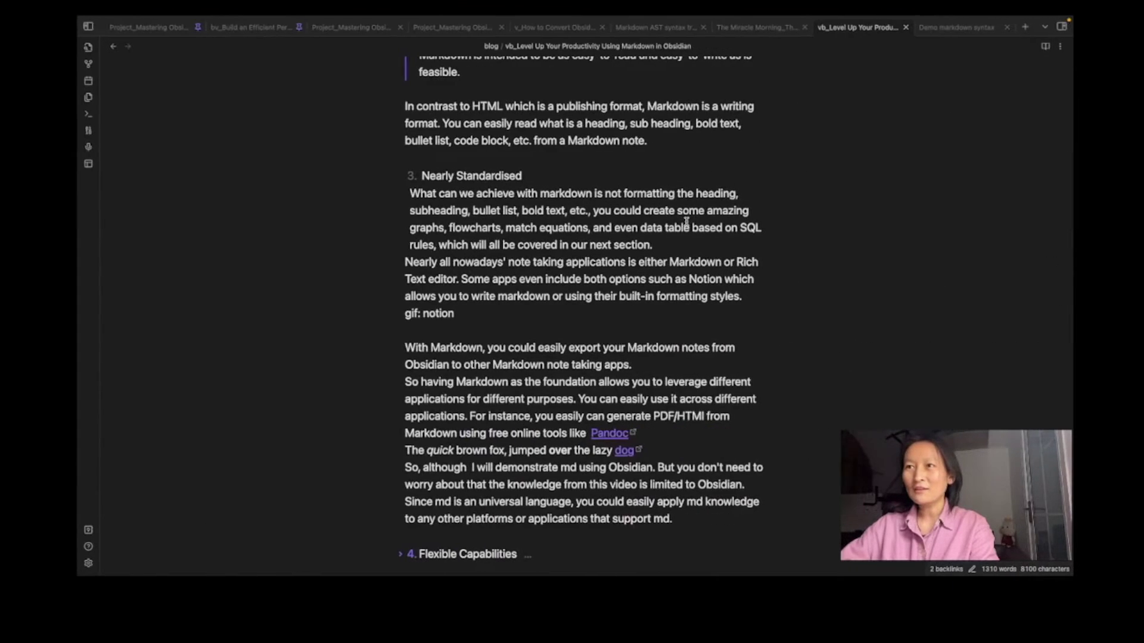
scroll(493, 276, down, 15)
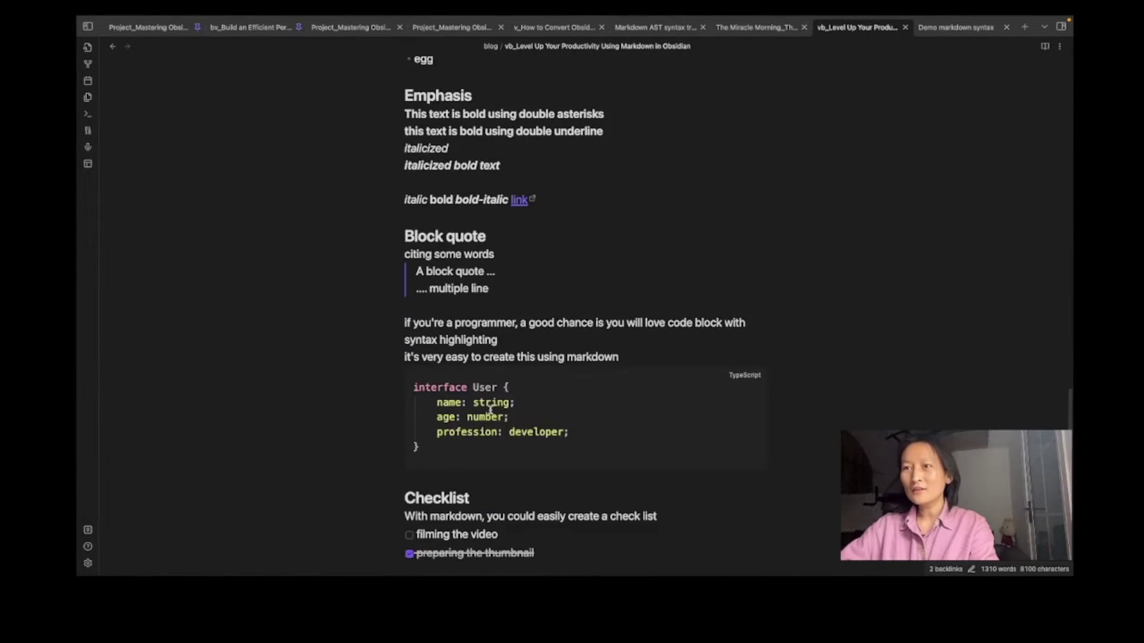
click(457, 265)
scroll(537, 232, down, 5)
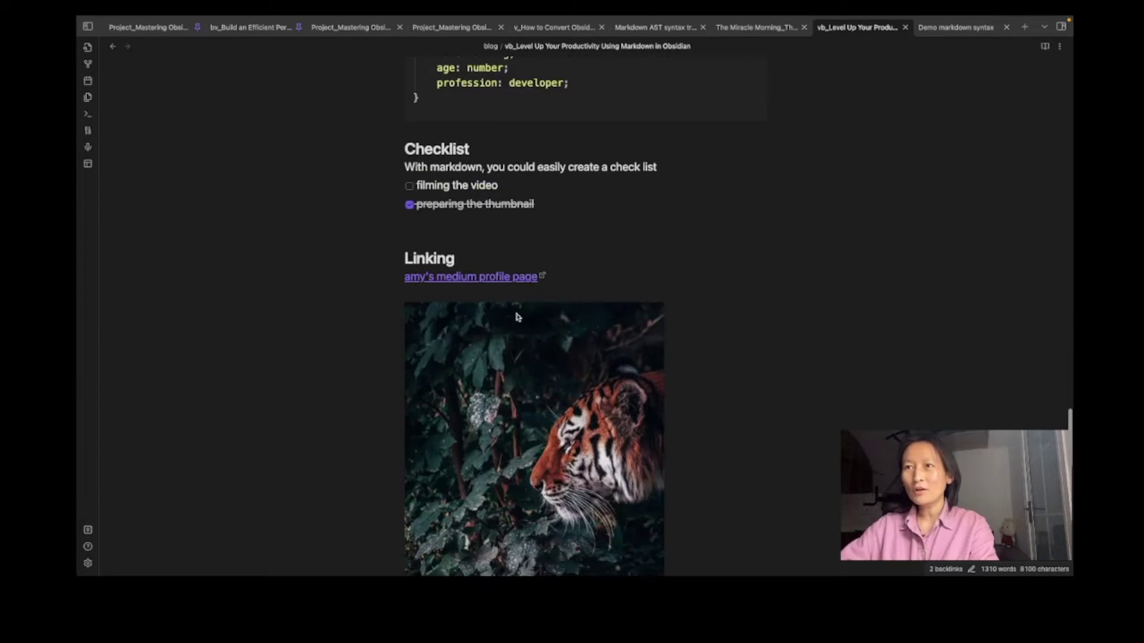
scroll(538, 232, up, 4)
scroll(538, 231, up, 3)
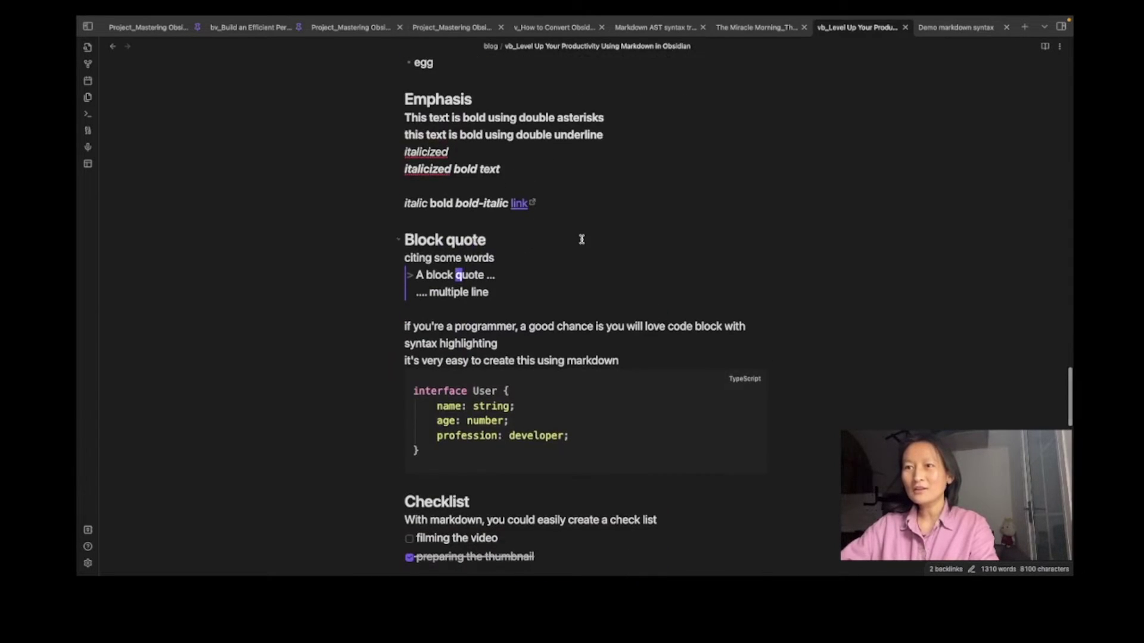
scroll(582, 238, up, 15)
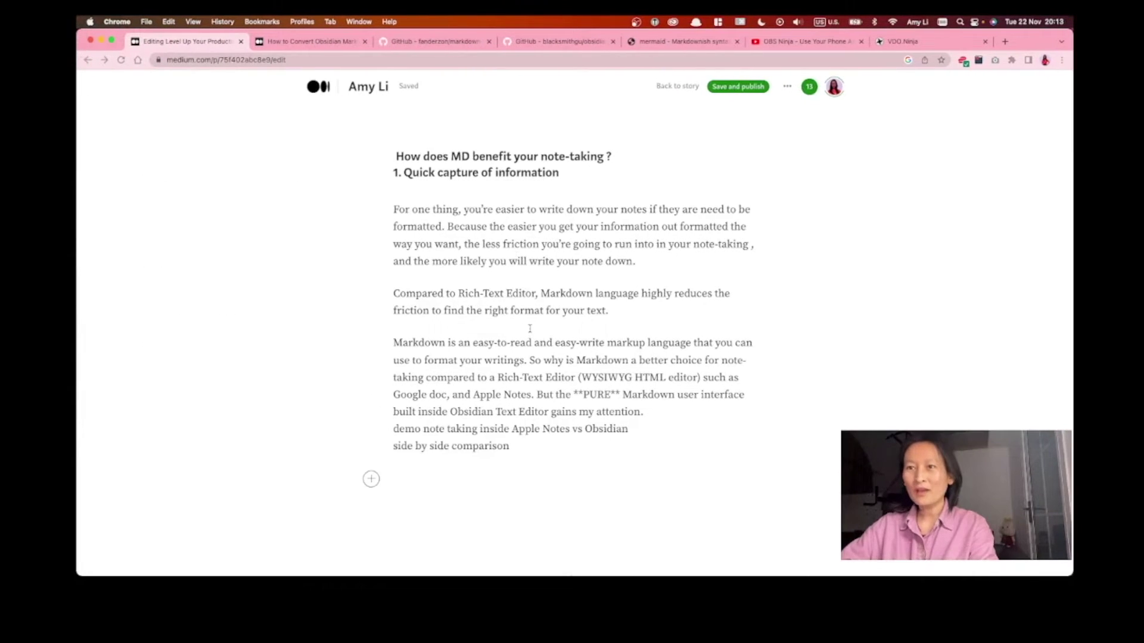
Switch back to the Medium draft and add an empty paragraph below "side by side comparison".
click(527, 485)
key(Return)
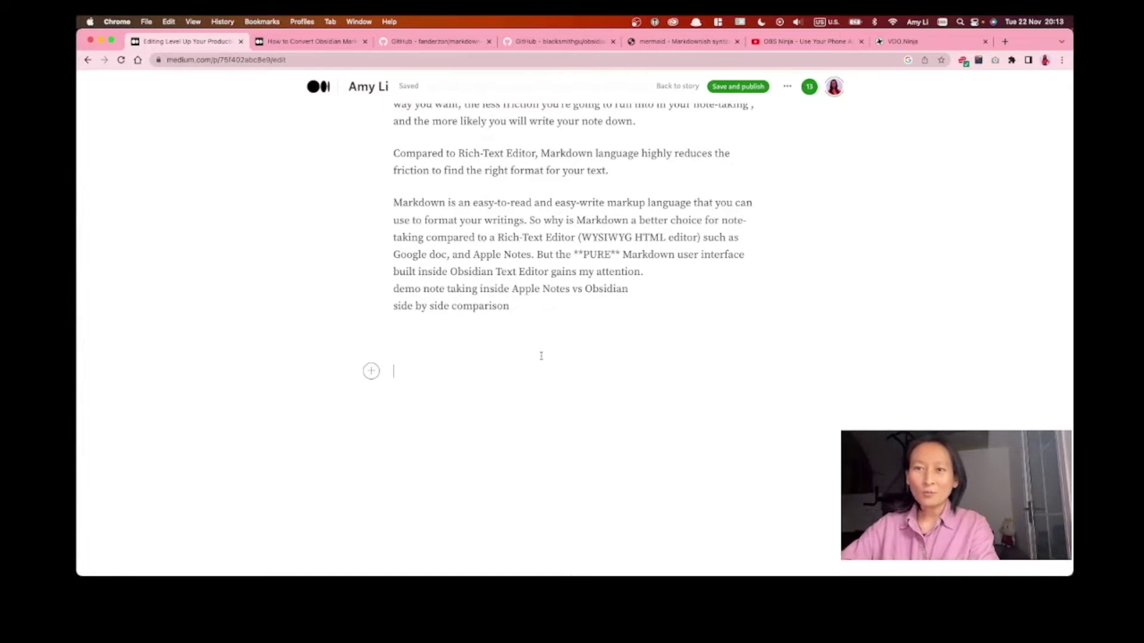
scroll(623, 469, up, 1)
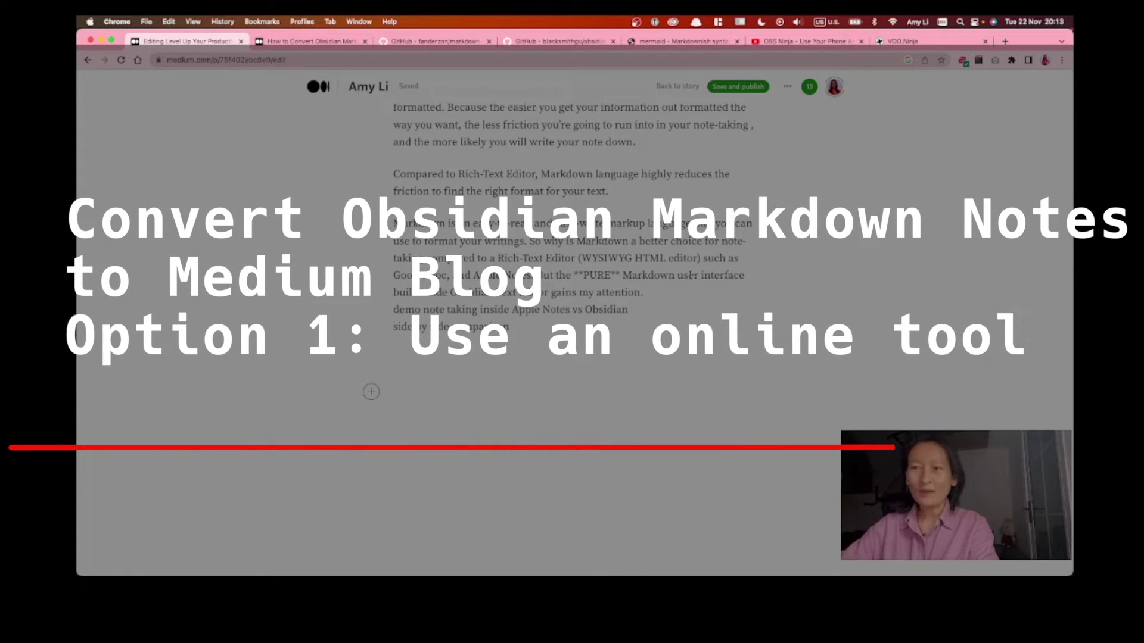
Open the hosted Markdown to Medium converter from the markdown-to-medium-tool GitHub repository and paste the copied note text as its Markdown input.
click(435, 41)
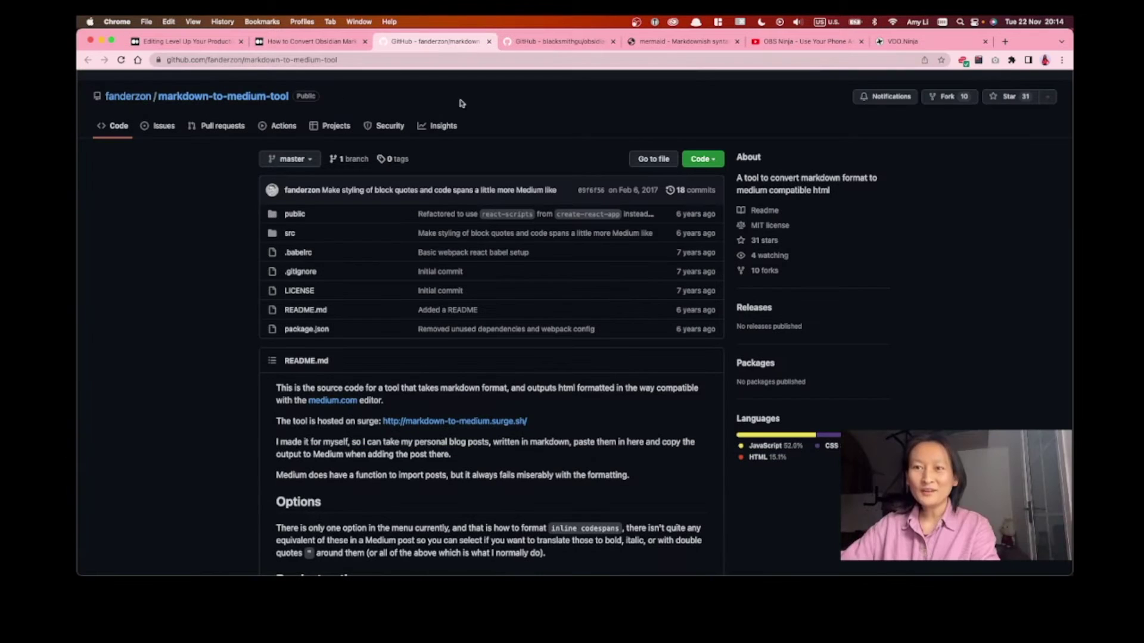
scroll(470, 330, down, 1)
scroll(471, 329, down, 5)
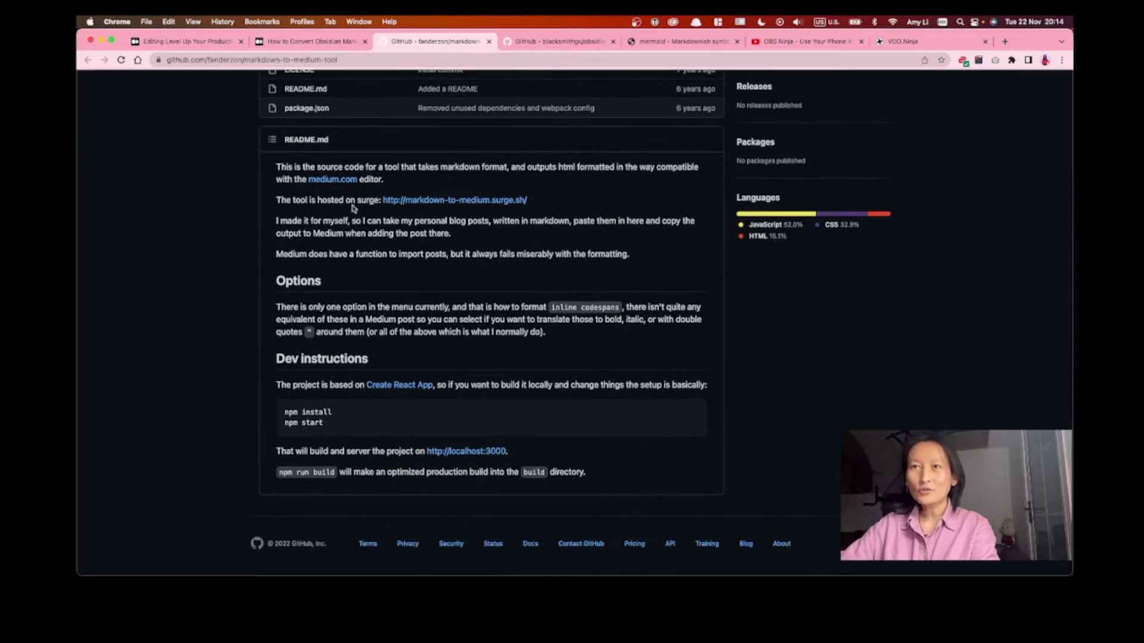
click(460, 201)
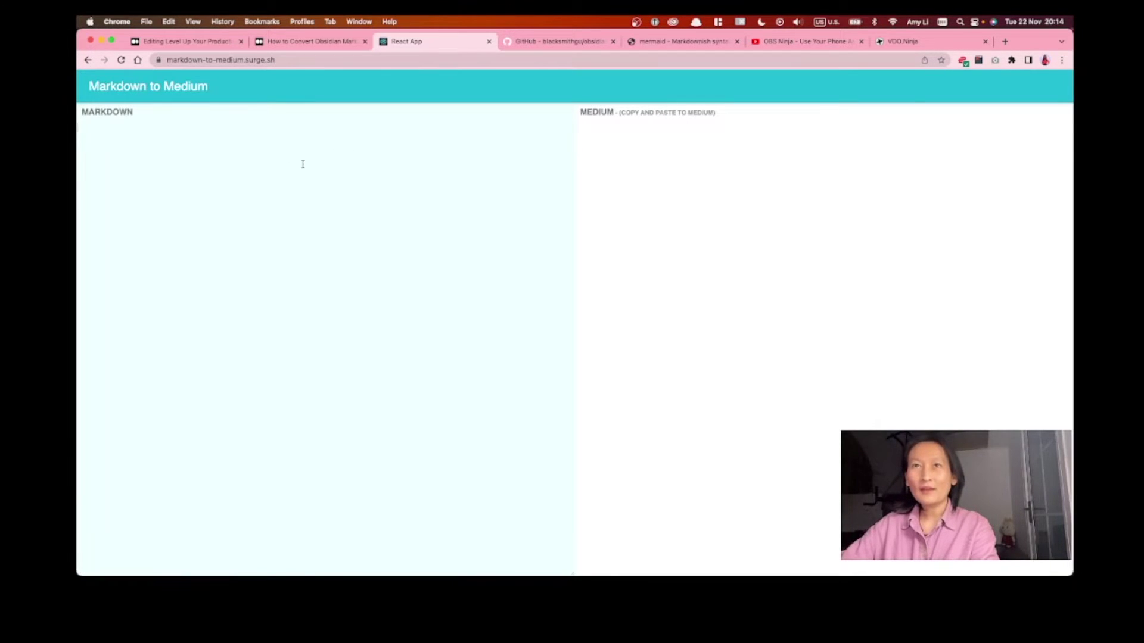
text(# How does MD benefit your note-taking ? ### 1. Quick capture of information For one thing, you're easier to write down your notes if they are need to be formatted. Because the easier you get your information out formatted the way you want, the less friction you're going to run into in your note-taking , and the more likely you will write your note down.  Compared to Rich-Text Editor, Markdown language highly reduces the friction to find the right format for your text.  Markdown is an easy-to-read and easy-write markup language that you can use to format your writings.  So why is Markdown a better choice for note-taking compared to a Rich-Text Editor (WYSIWYG HTML editor) such as Google doc, and Apple Notes. But the **PURE** Markdown user interface built inside Obsidian Text Editor gains my attention. demo note taking inside Apple Notes vs Obsidian side by side comparison)
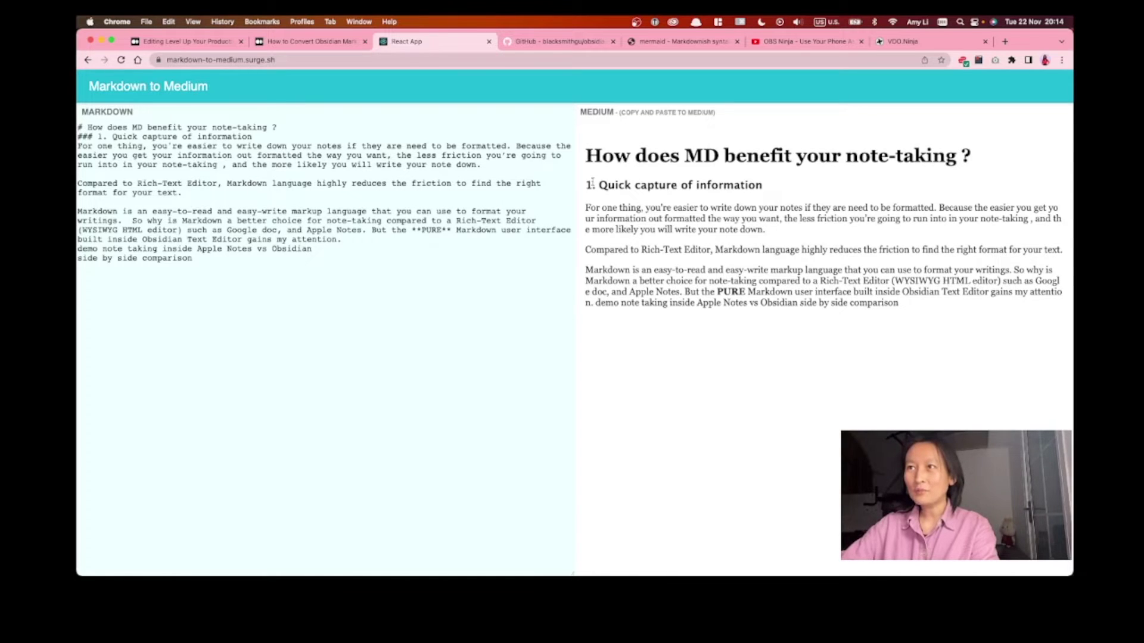
Copy the converter's entire formatted Medium output and paste it into the Medium draft.
drag(900, 305, 577, 146)
key(super+c)
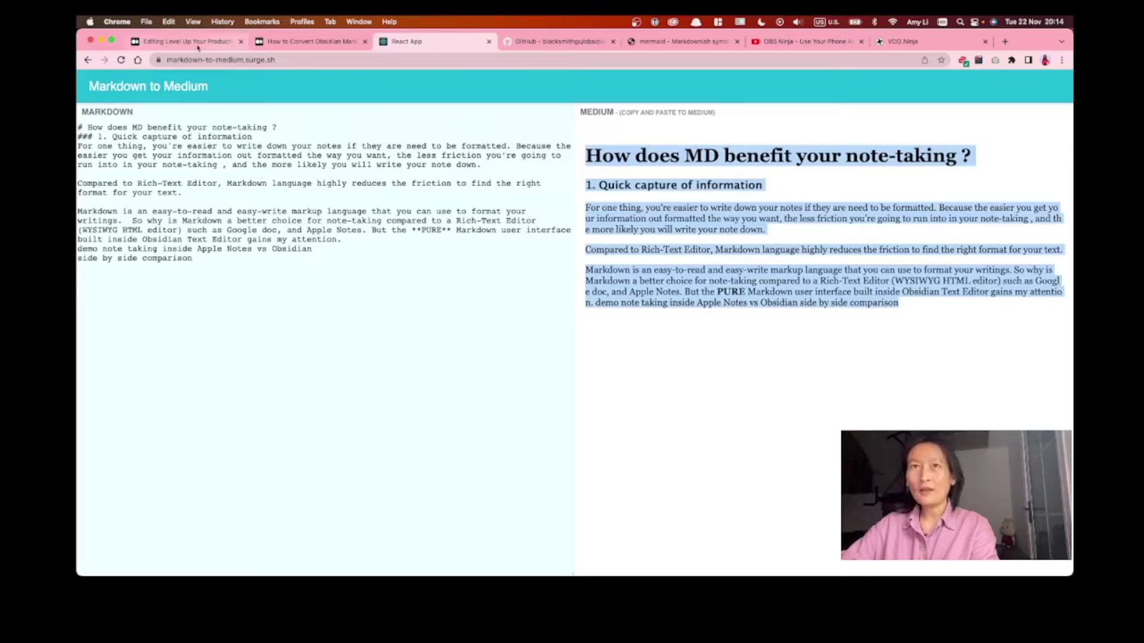
click(187, 42)
click(548, 337)
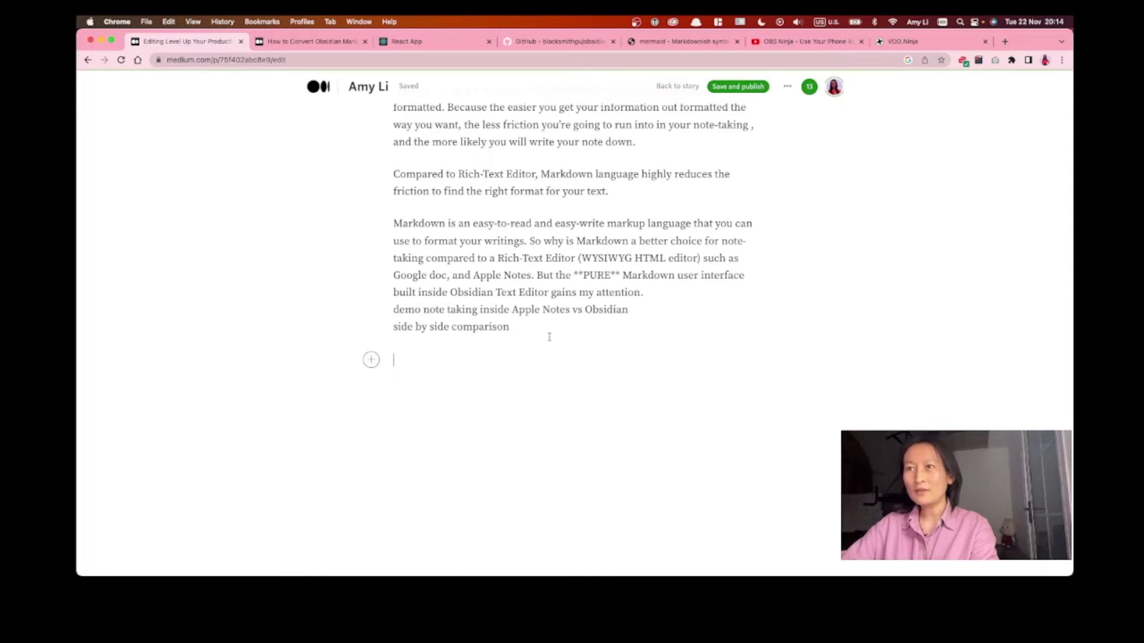
key(Return)
key(Return)
key(Return)
scroll(620, 318, down, 5)
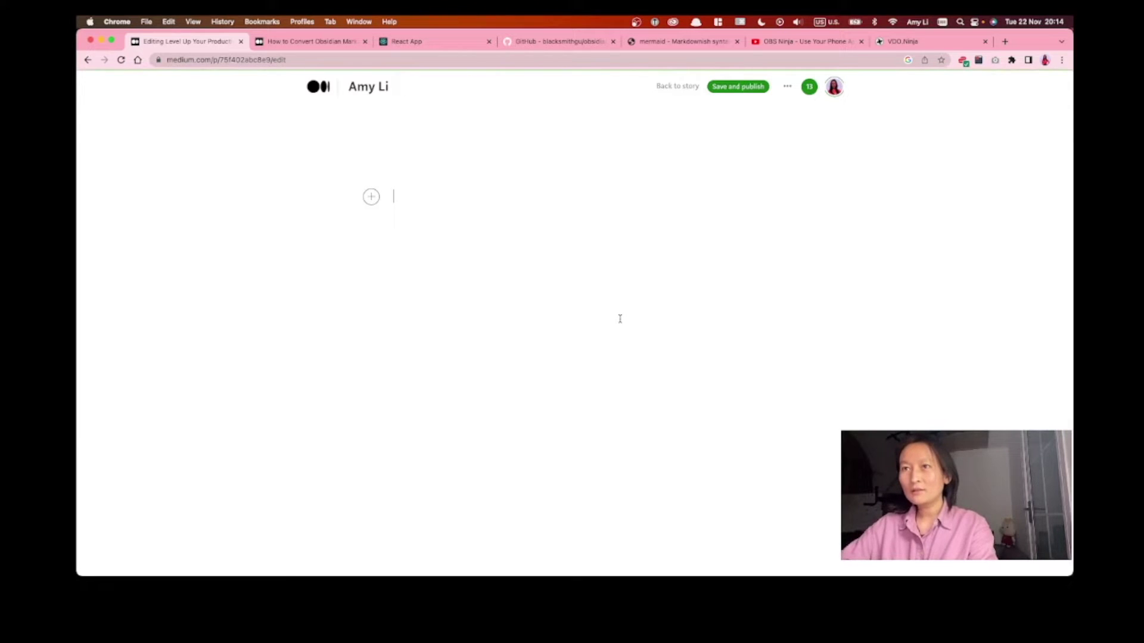
key(BackSpace)
key(BackSpace)
key(BackSpace)
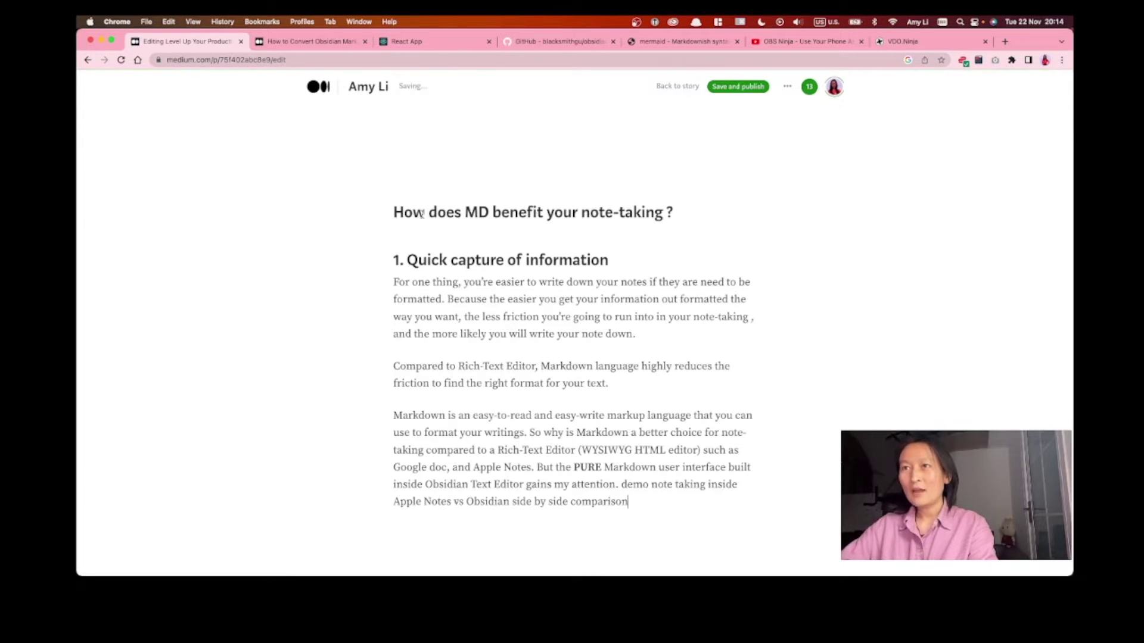
scroll(531, 290, down, 2)
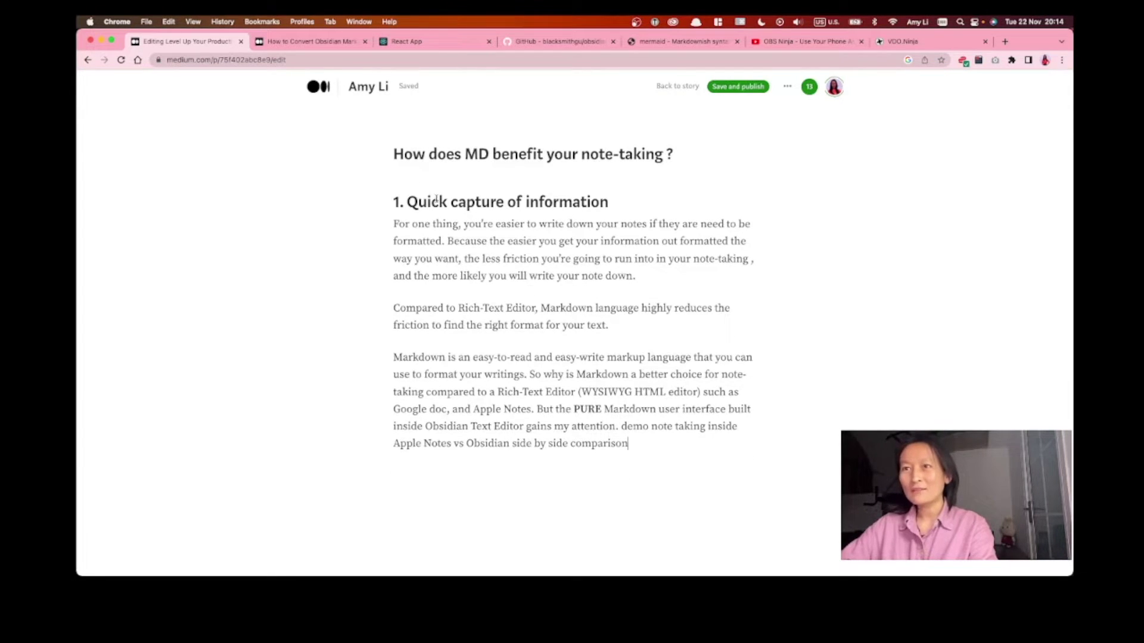
Switch to the Obsidian note and copy the text from the italic "Given its' standarized characteristics" paragraph through the paragraph under the Step 1 heading.
key(ctrl+Right)
scroll(584, 298, down, 3)
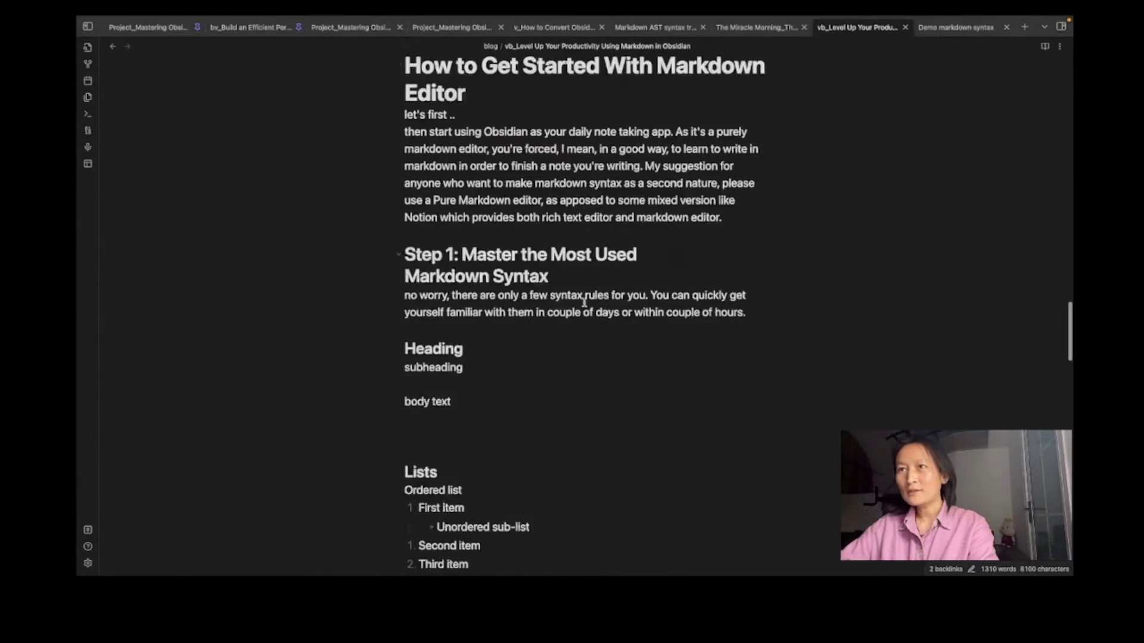
scroll(469, 235, up, 5)
key(shift+Down)
key(shift+Down)
key(shift+Down)
key(shift+Down)
key(shift+Down)
key(shift+Down)
key(shift+Down)
key(shift+Down)
key(shift+Down)
key(shift+Down)
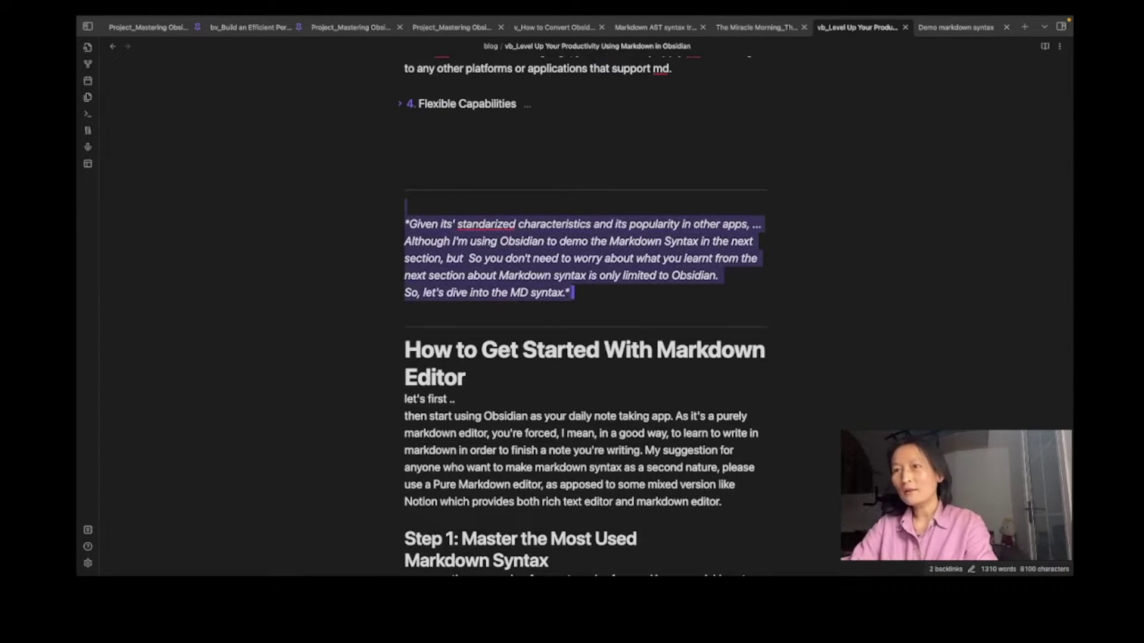
key(shift+Down)
key(shift+Up)
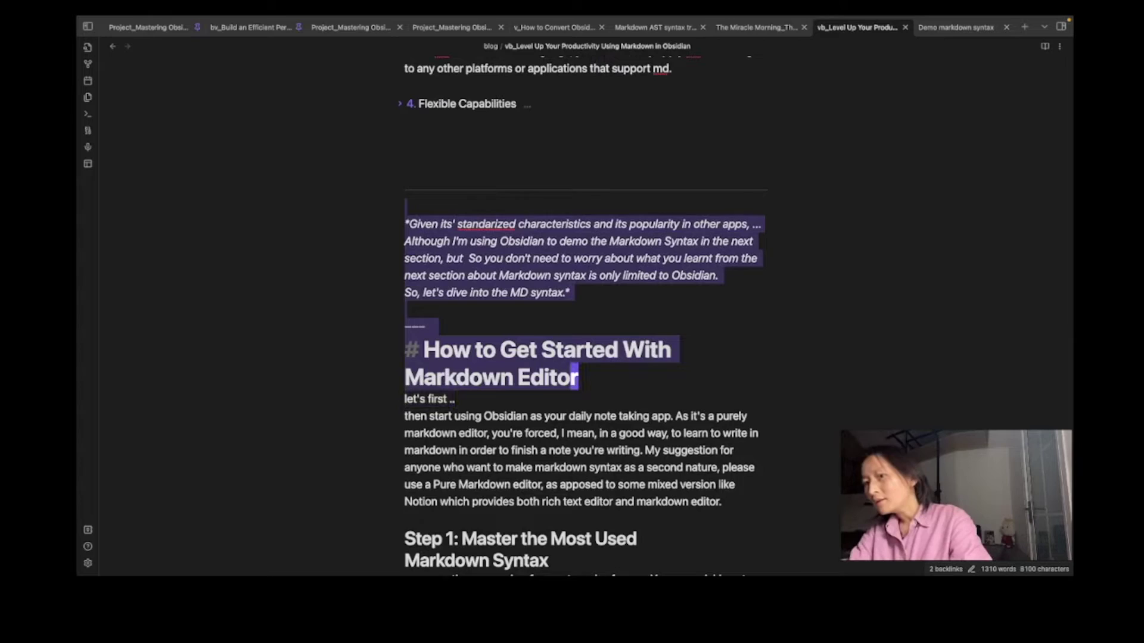
key(shift+Down)
key(shift+Down)
key(shift+Down)
key(shift+Down)
key(shift+Down)
key(shift+Down)
key(shift+Down)
key(shift+Down)
key(shift+Down)
key(shift+Down)
key(shift+Down)
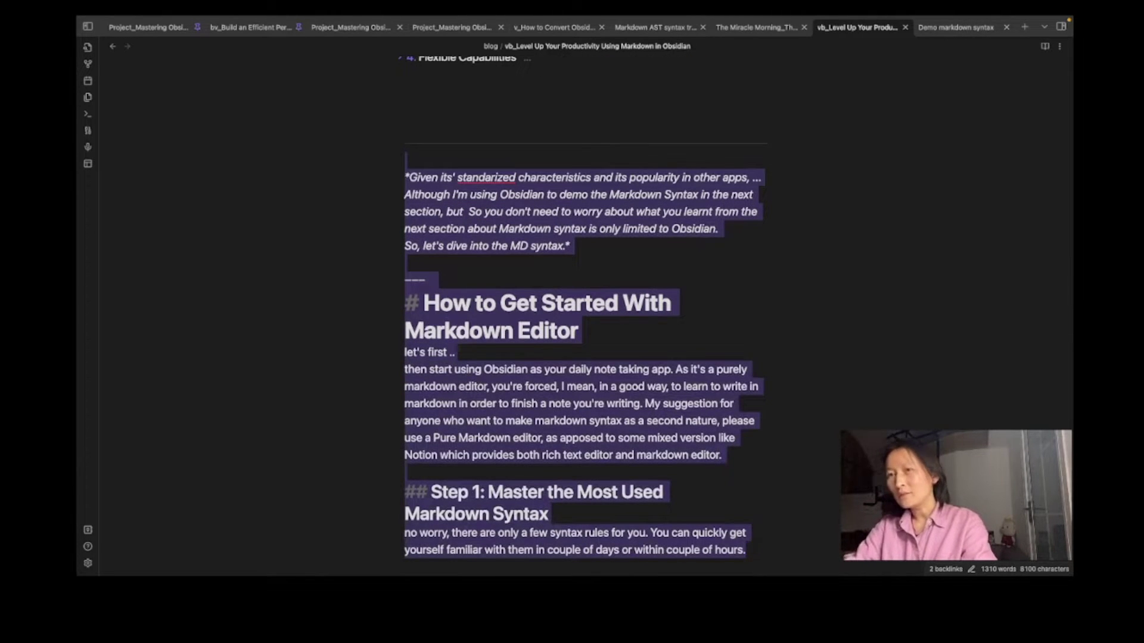
Switch to the Markdown to Medium converter in Chrome and replace its entire Markdown input with the copied note passage.
key(super+Tab)
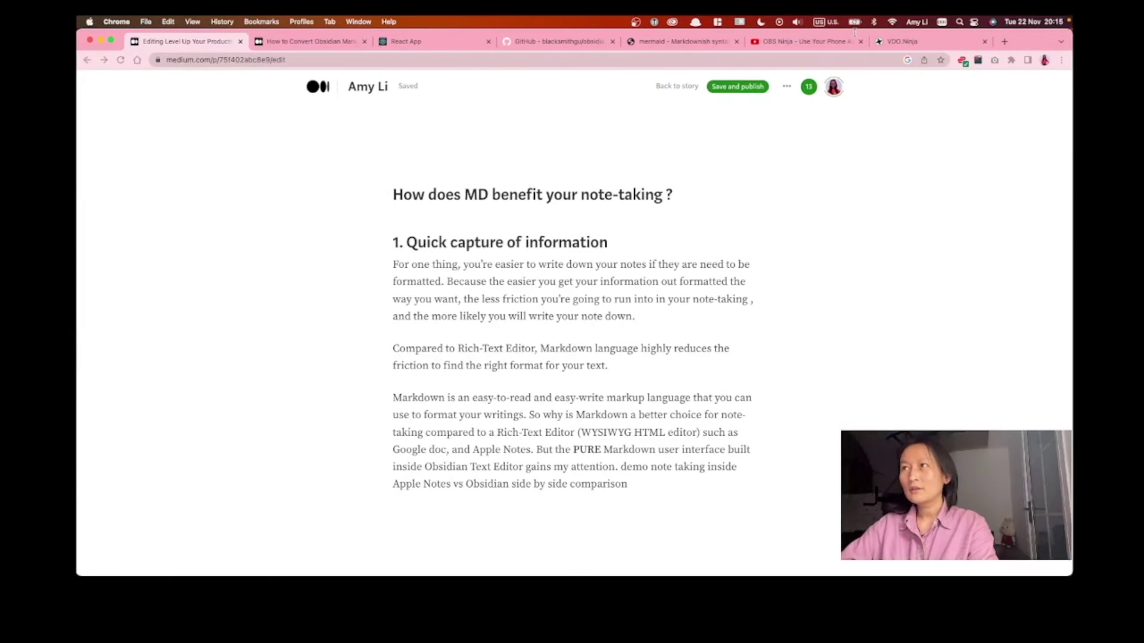
click(464, 46)
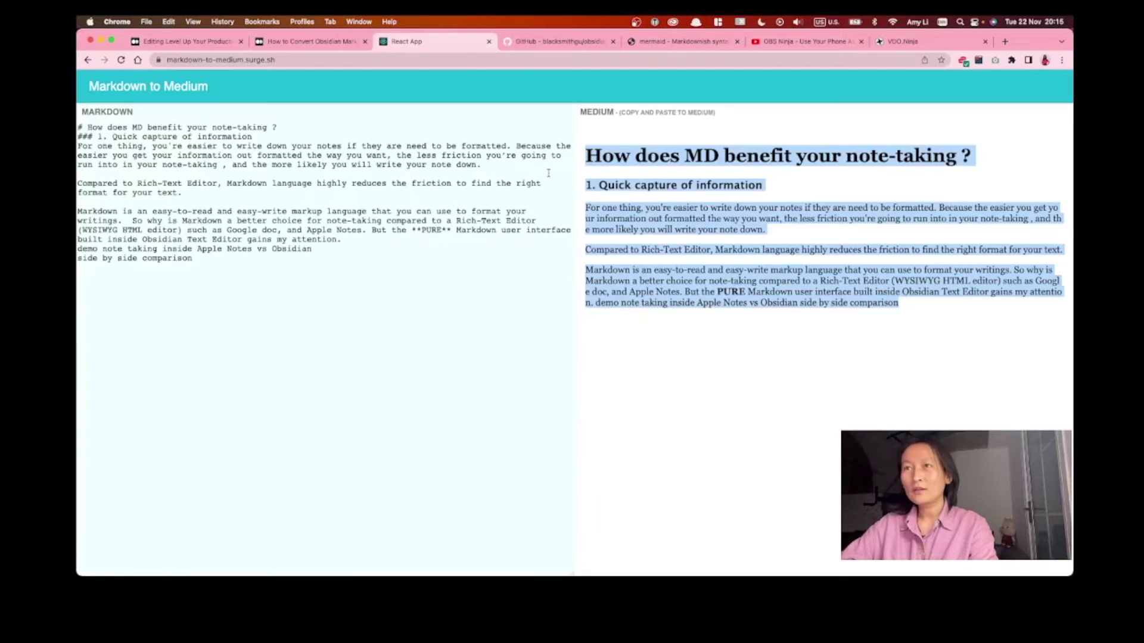
click(279, 225)
key(super+a)
key(super+v)
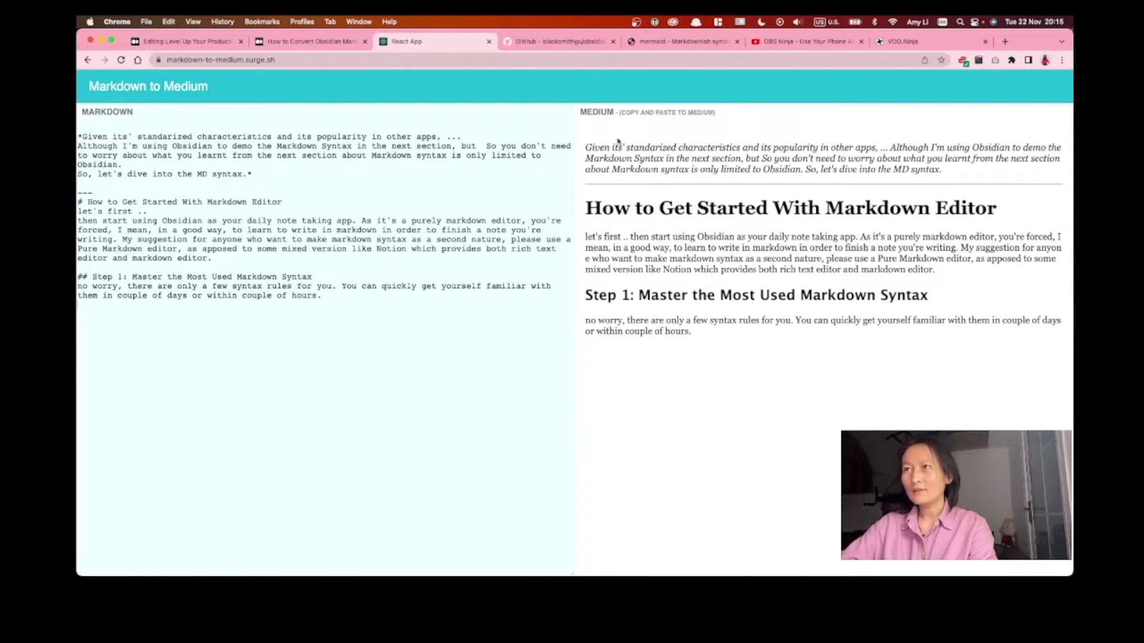
Copy the converter's entire formatted output and paste it into the Medium draft below the "side by side comparison" text.
drag(585, 149, 888, 180)
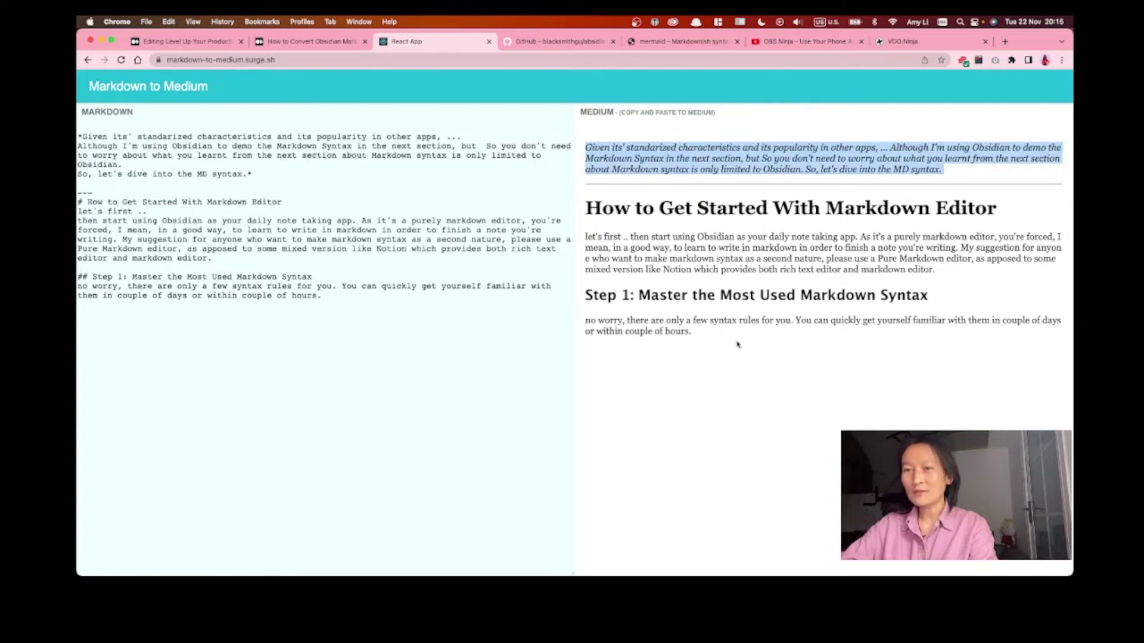
drag(698, 337, 584, 149)
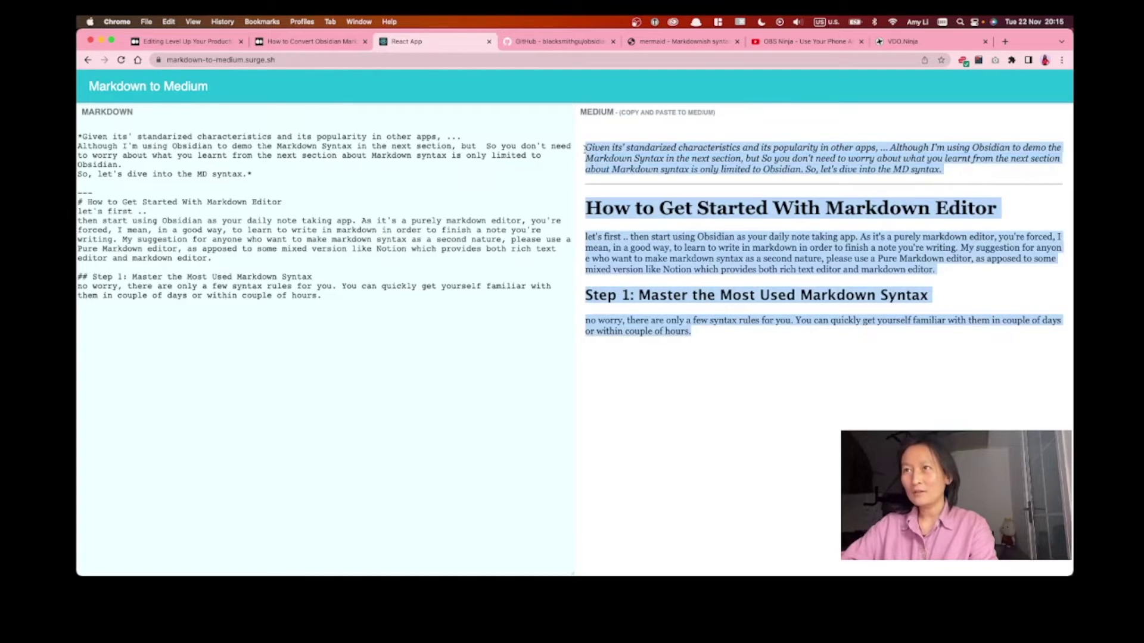
click(166, 42)
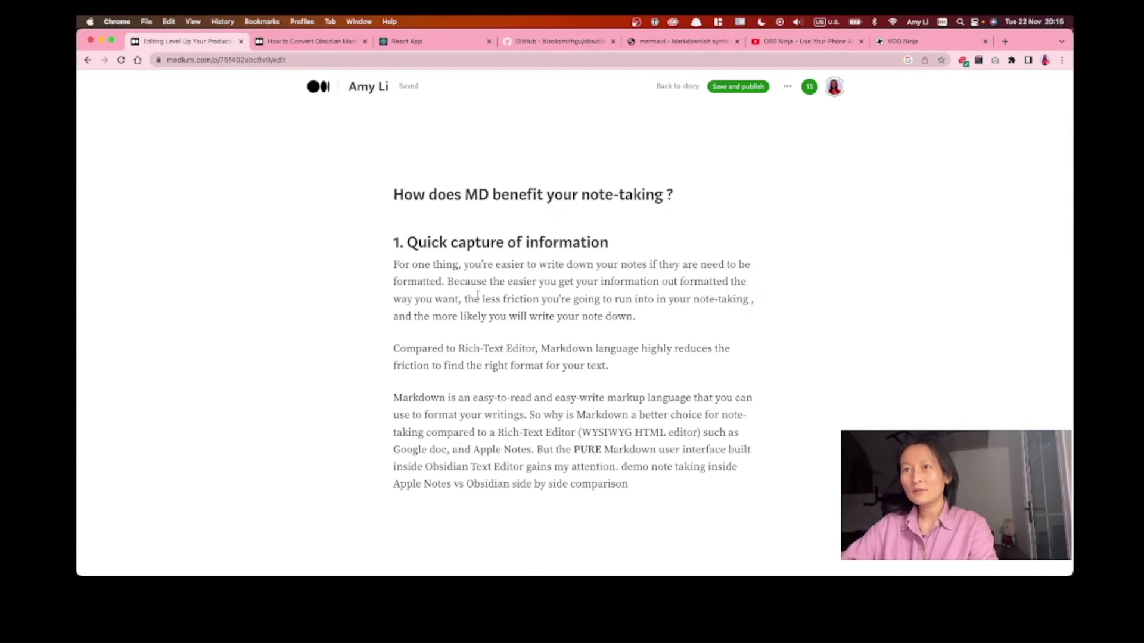
scroll(478, 295, down, 5)
double_click(539, 299)
scroll(596, 293, down, 2)
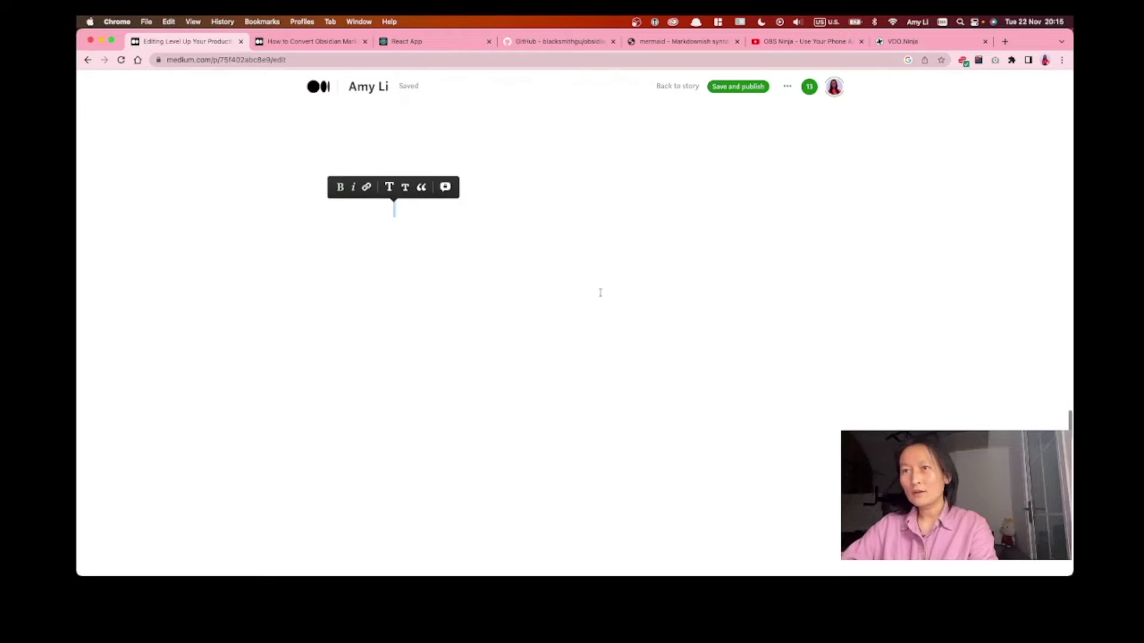
click(556, 239)
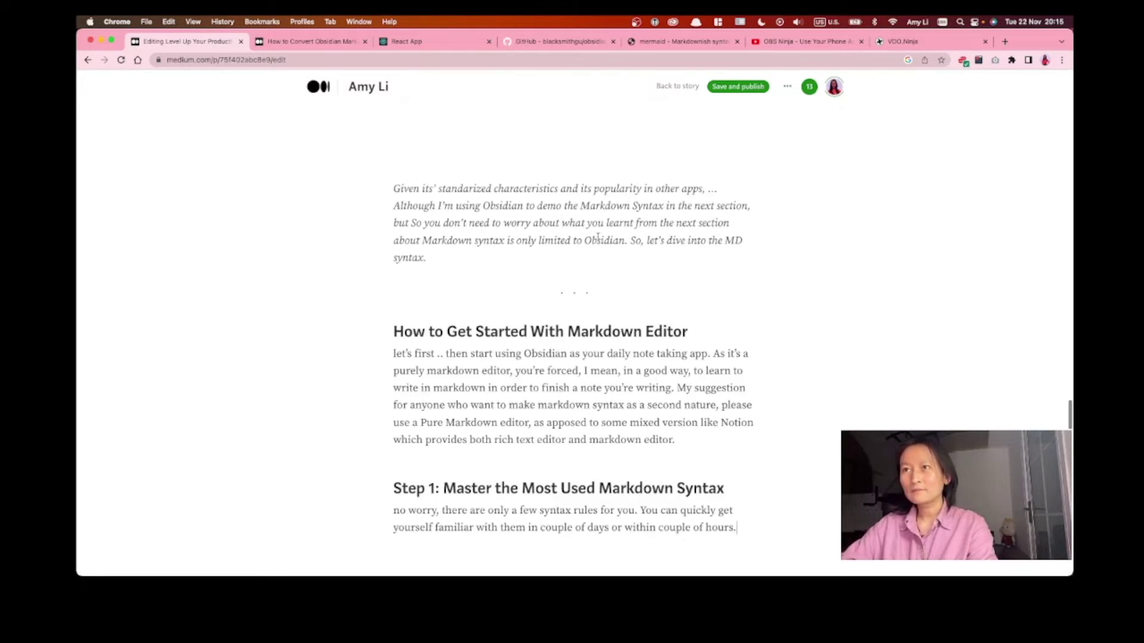
Insert a section separator into an empty paragraph below the italic paragraph in the Medium draft.
scroll(592, 283, down, 1)
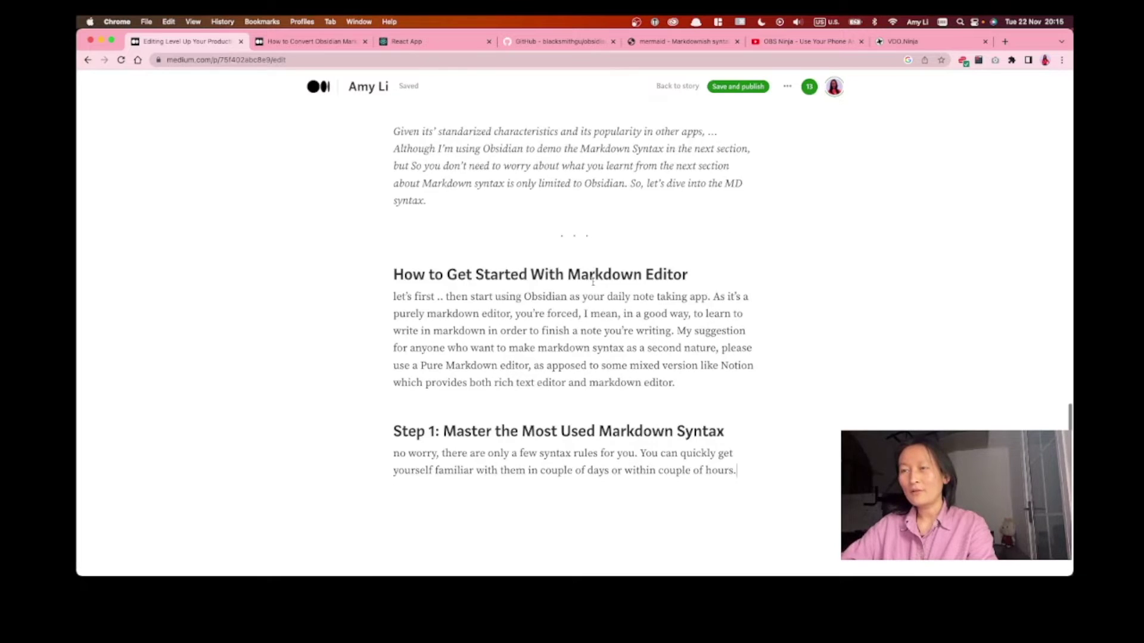
scroll(592, 281, up, 5)
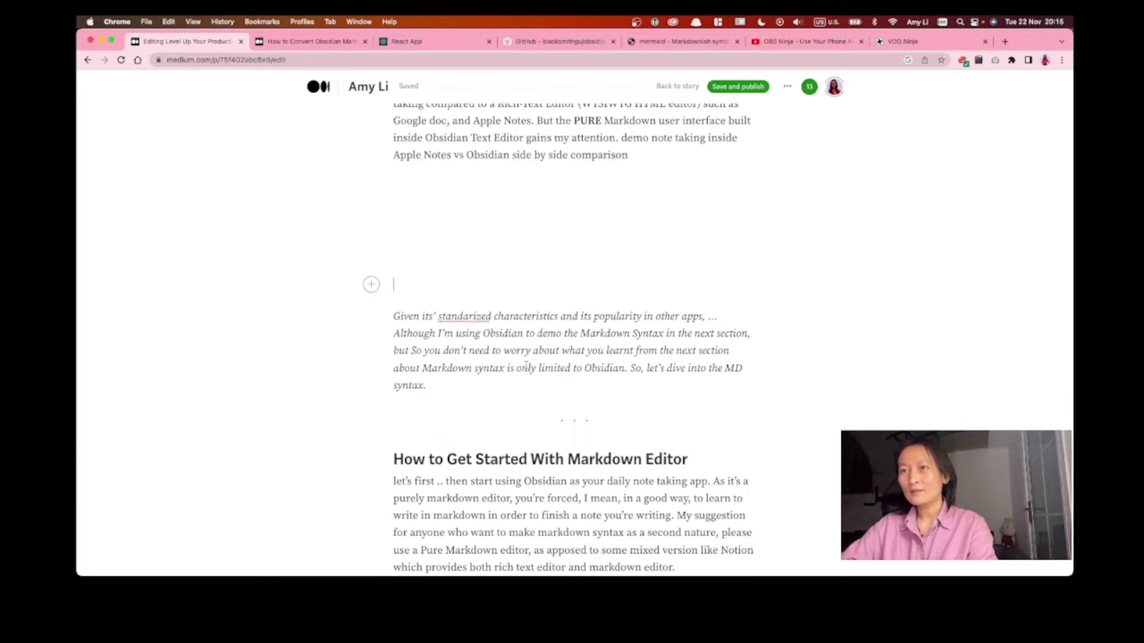
scroll(606, 330, down, 4)
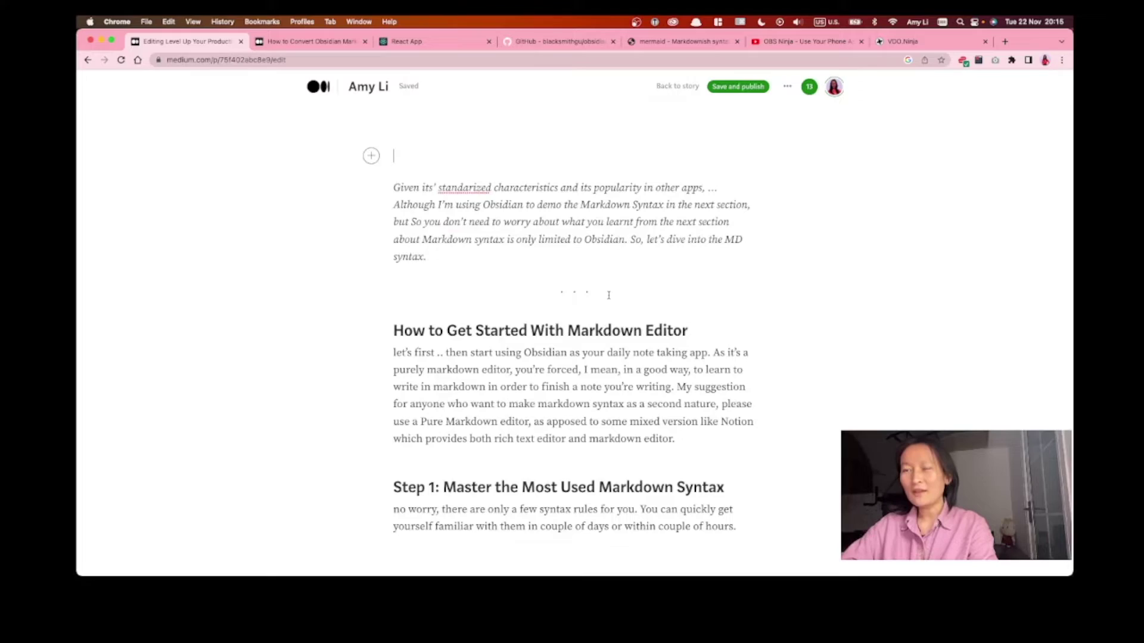
key(ctrl+Right)
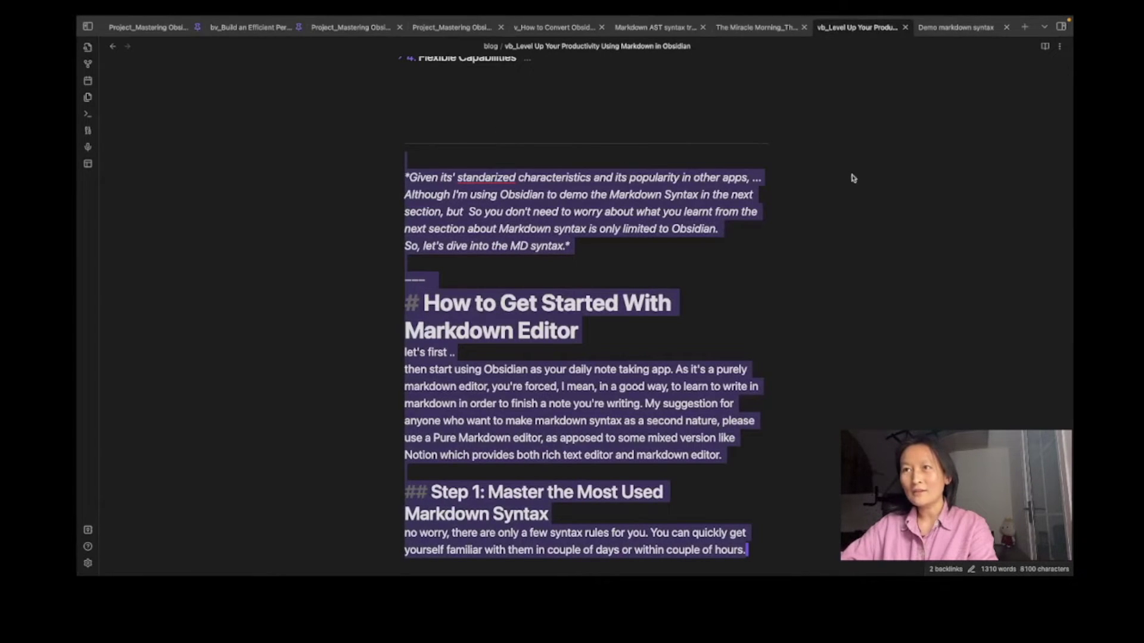
key(ctrl+Left)
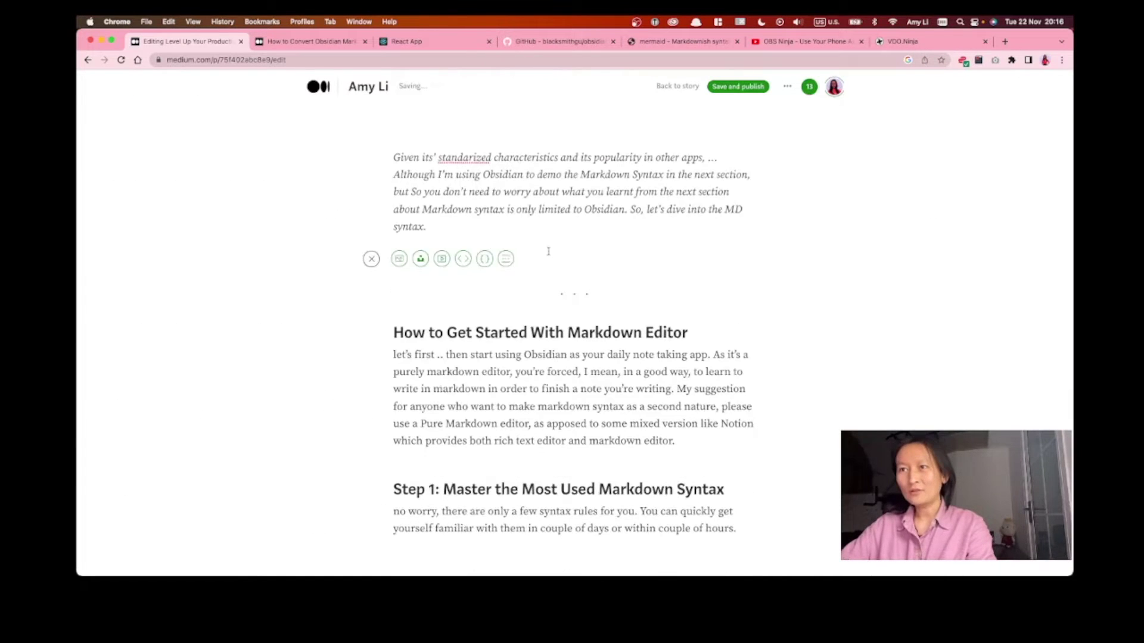
click(549, 251)
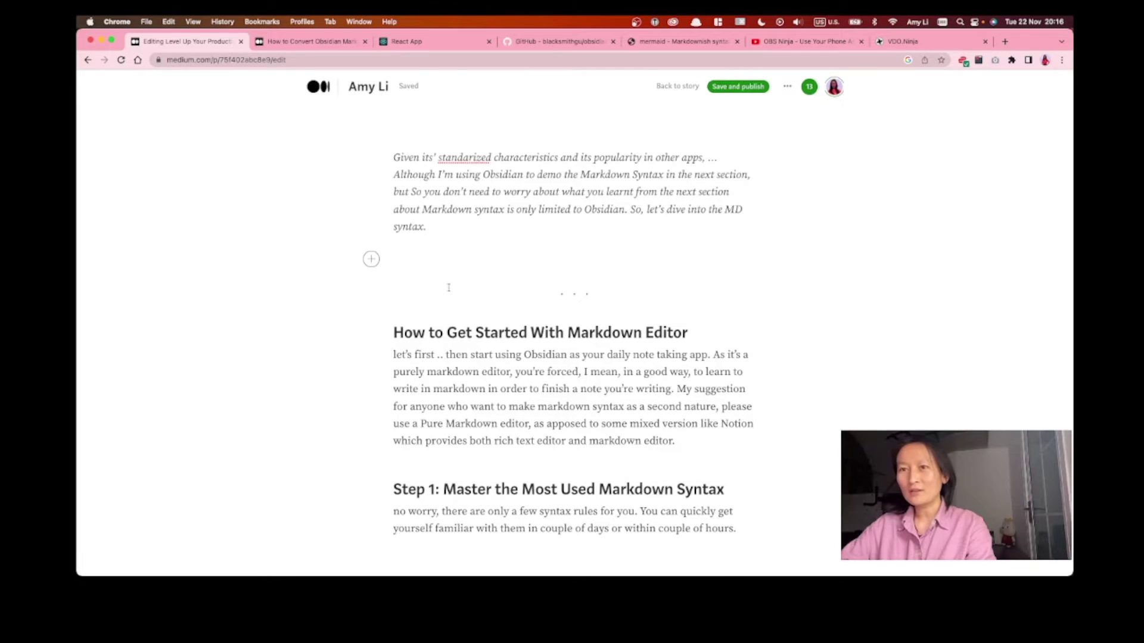
click(371, 260)
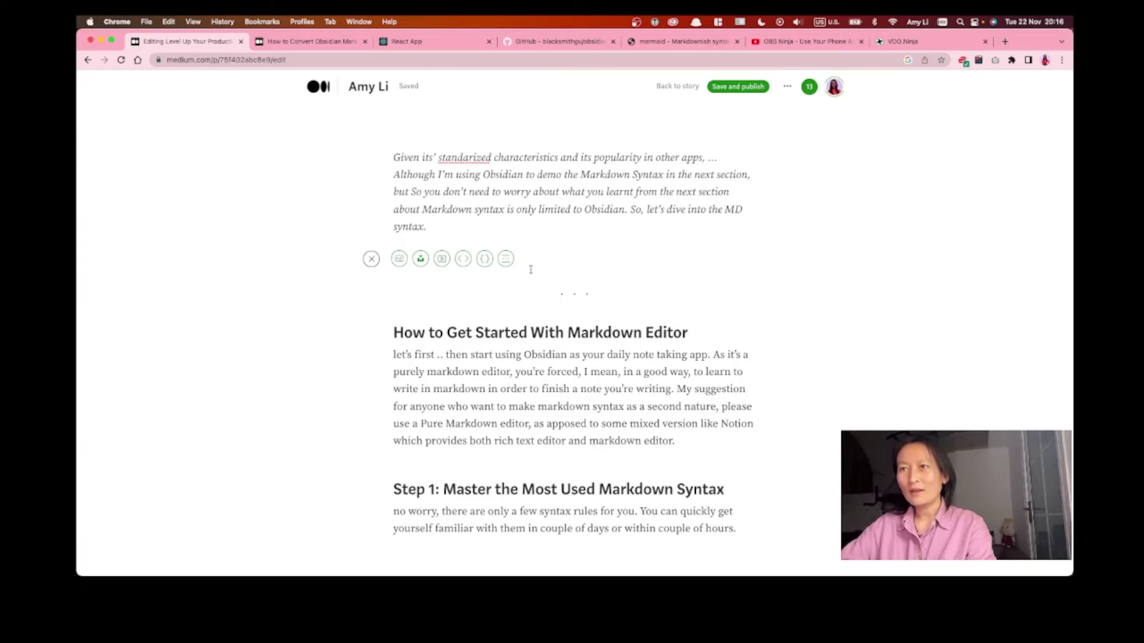
click(505, 260)
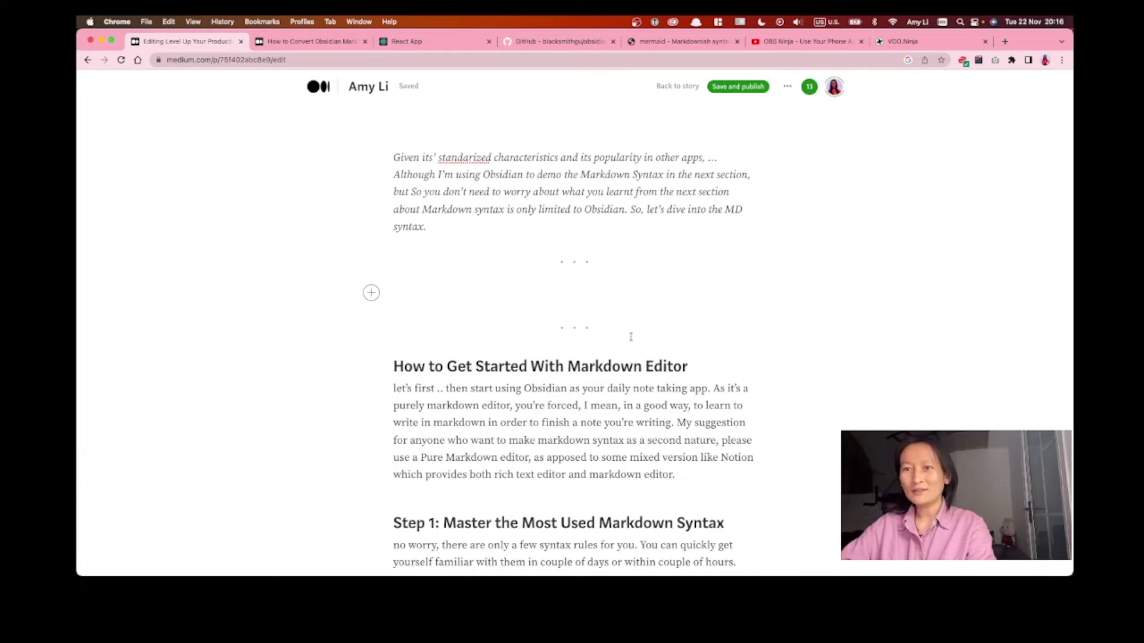
Switch to the Obsidian note and insert a "---" horizontal rule above the italic paragraph.
key(super+Tab)
click(480, 141)
key(Return)
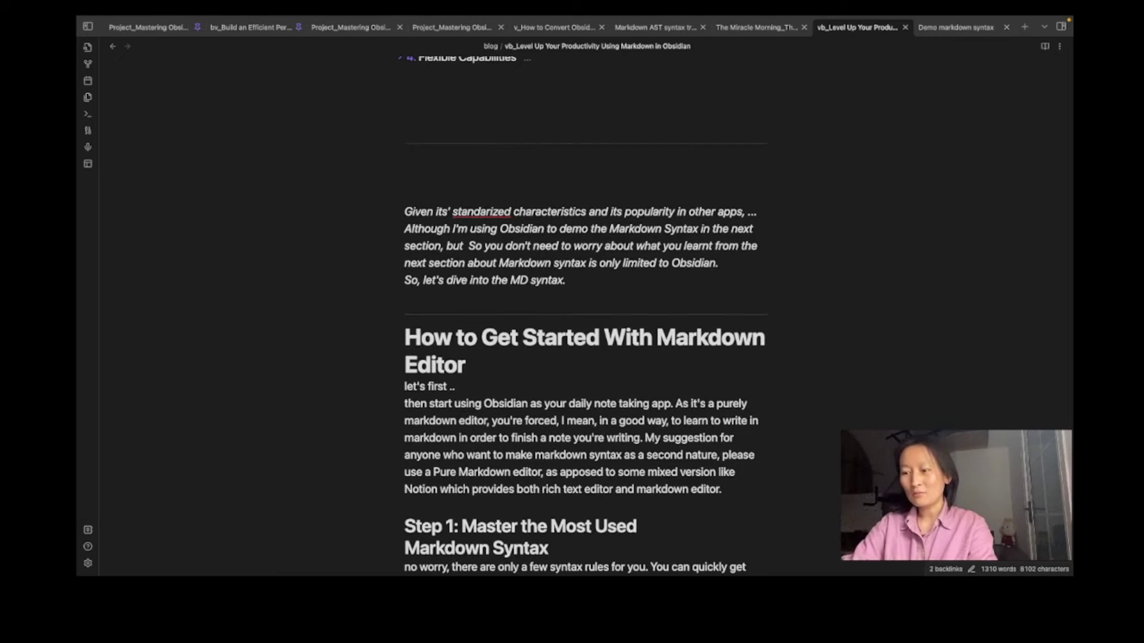
text(----)
key(Return)
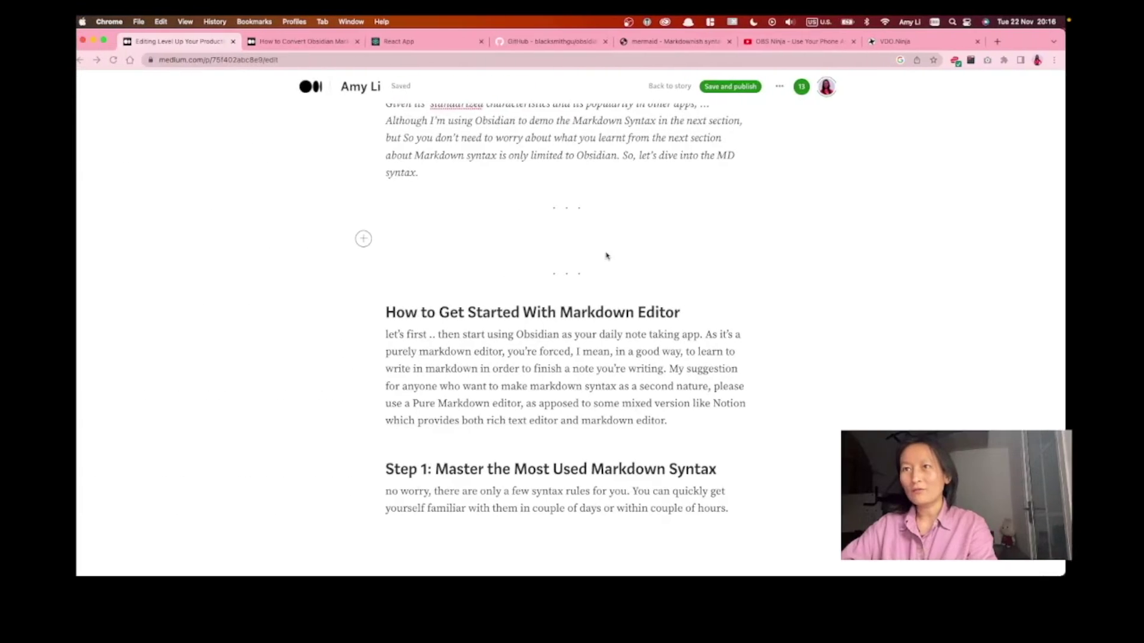
Search Obsidian's community plugins for "html" and open the Copy as HTML plugin's details.
scroll(920, 404, down, 3)
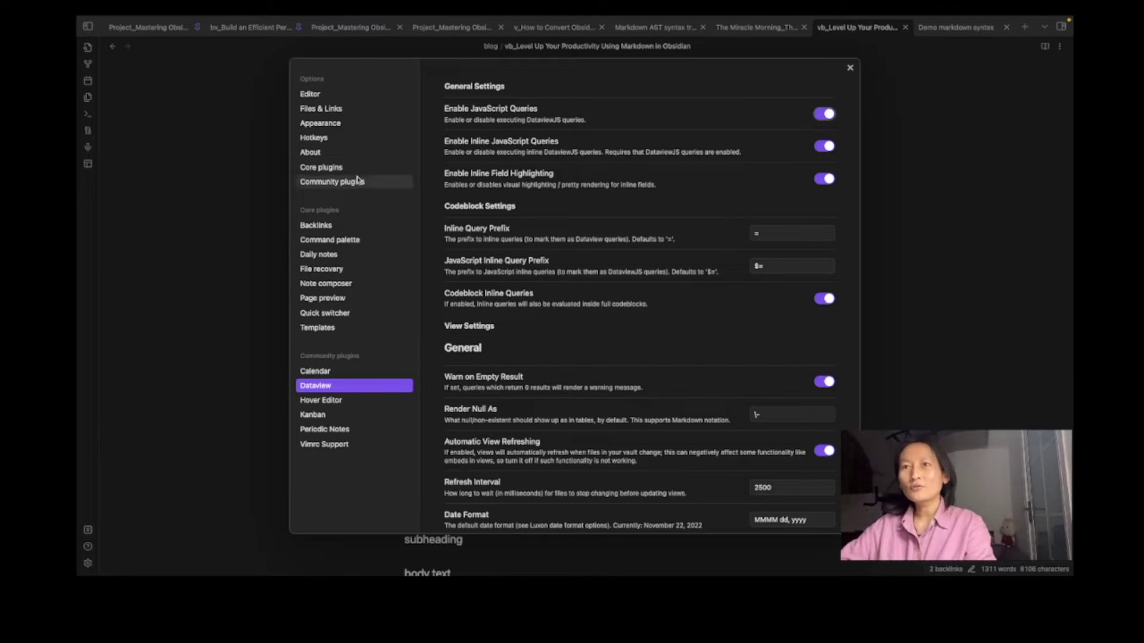
click(358, 184)
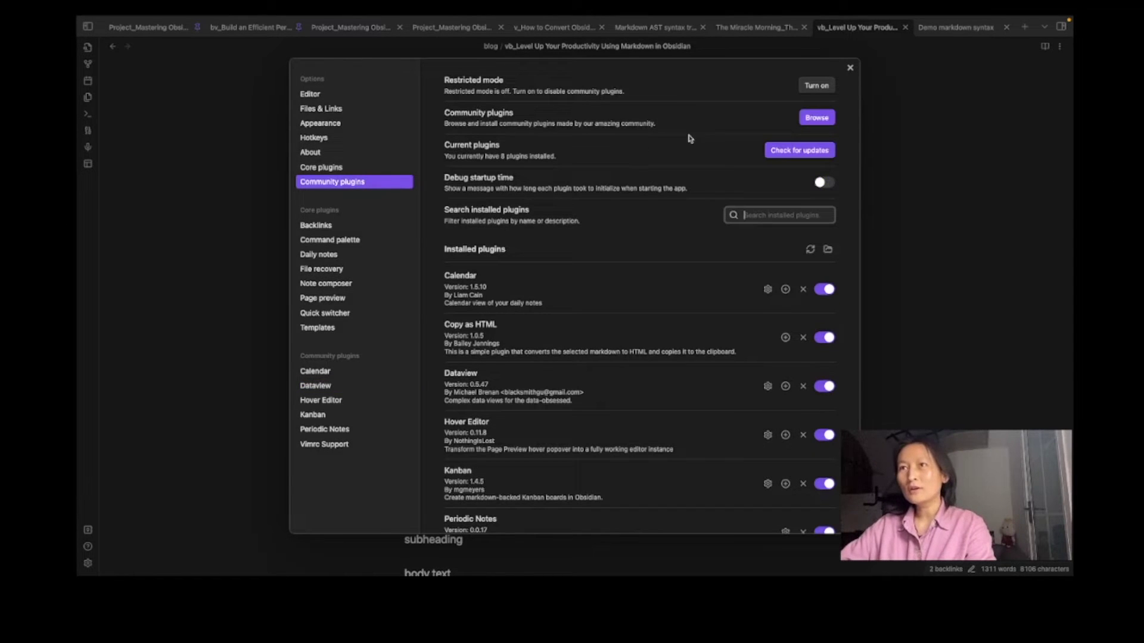
click(815, 118)
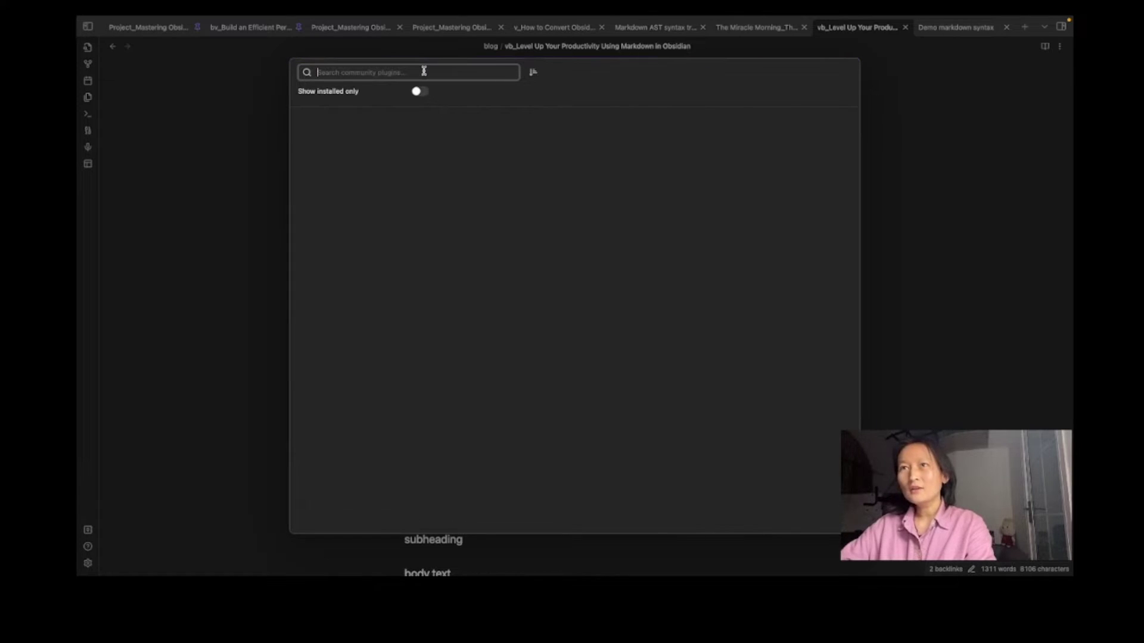
text(html)
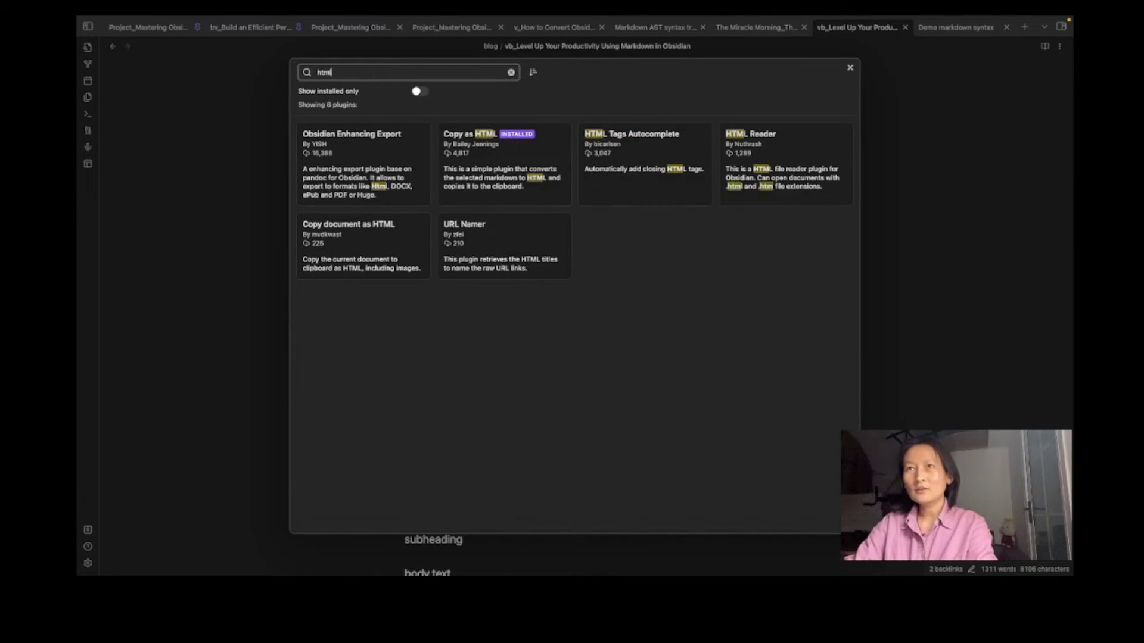
click(484, 153)
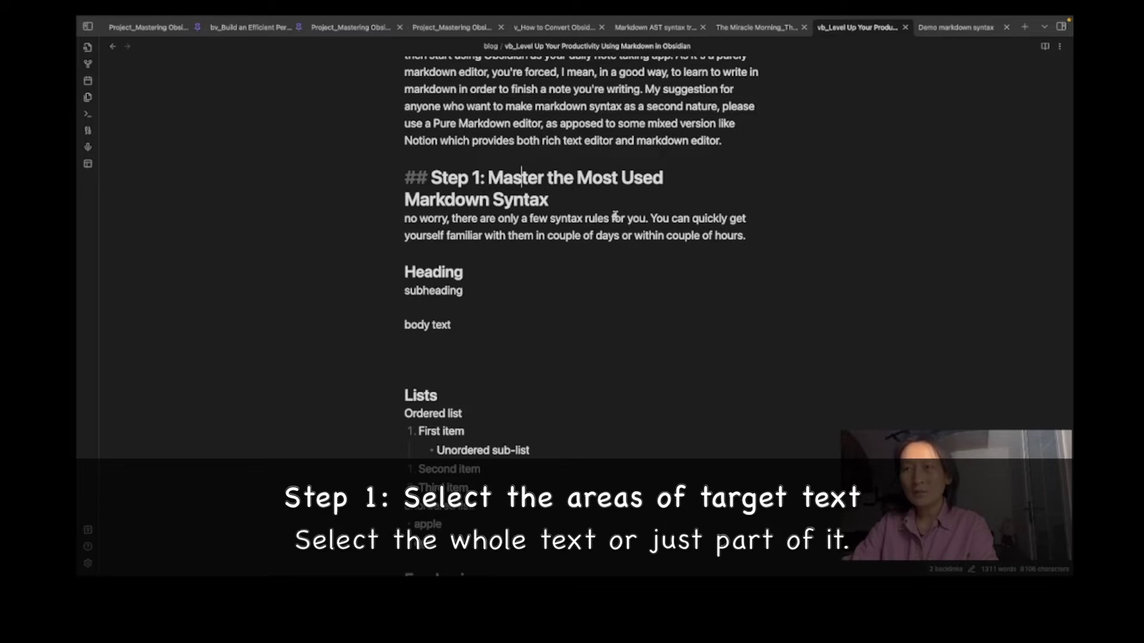
Select the note from the "Step 1: Master the Most Used Markdown Syntax" heading through the ordered list and run the Copy as HTML command.
drag(405, 177, 534, 451)
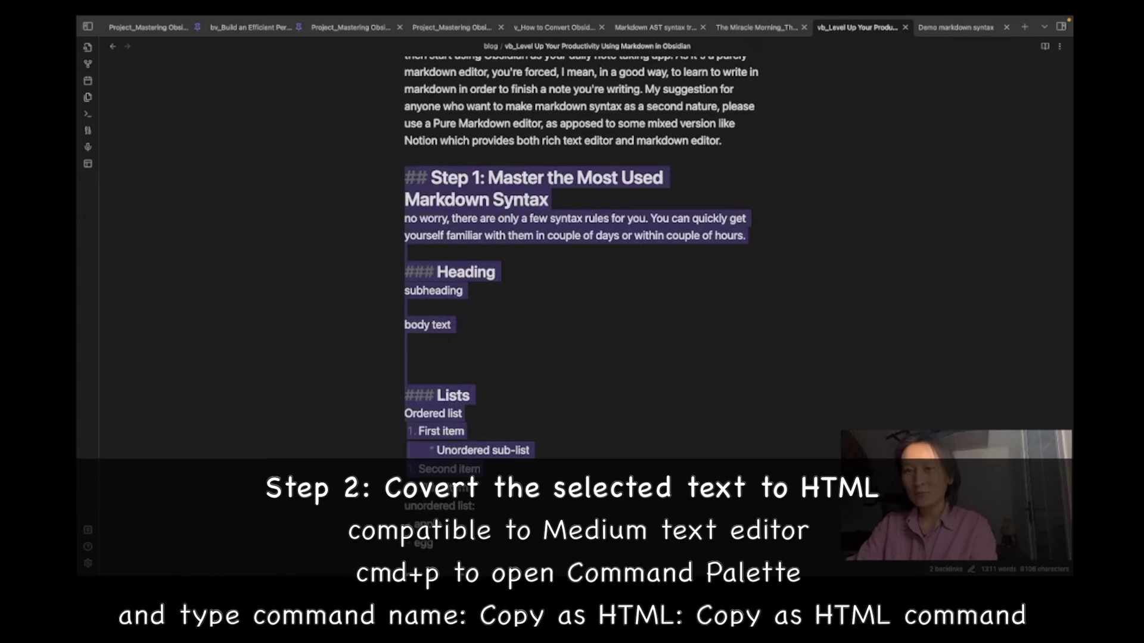
key(super+p)
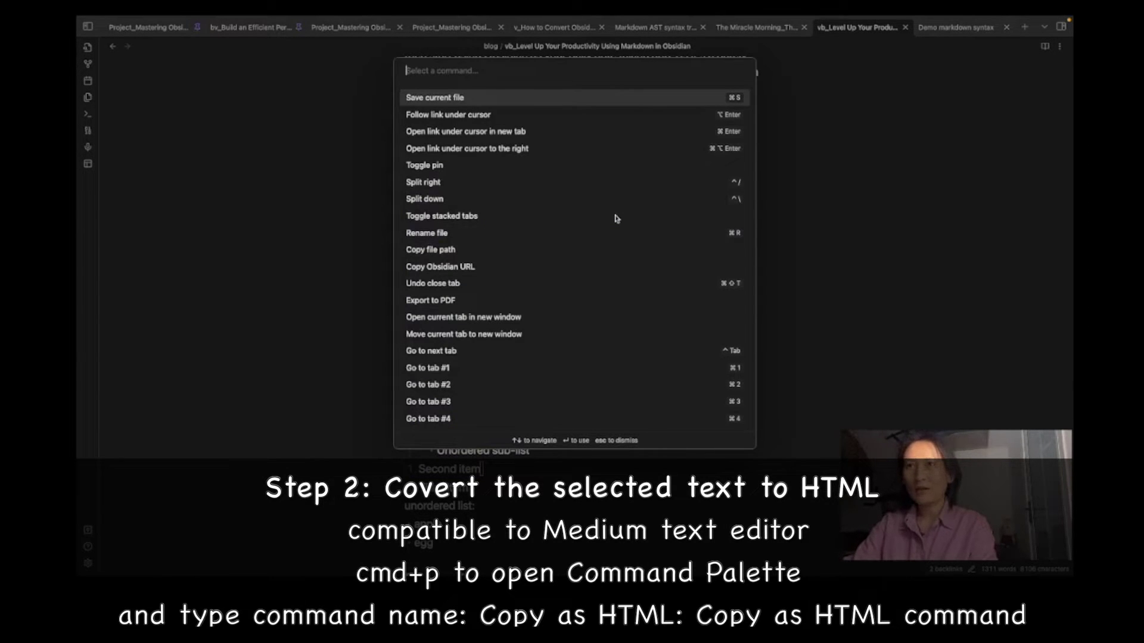
text(htm)
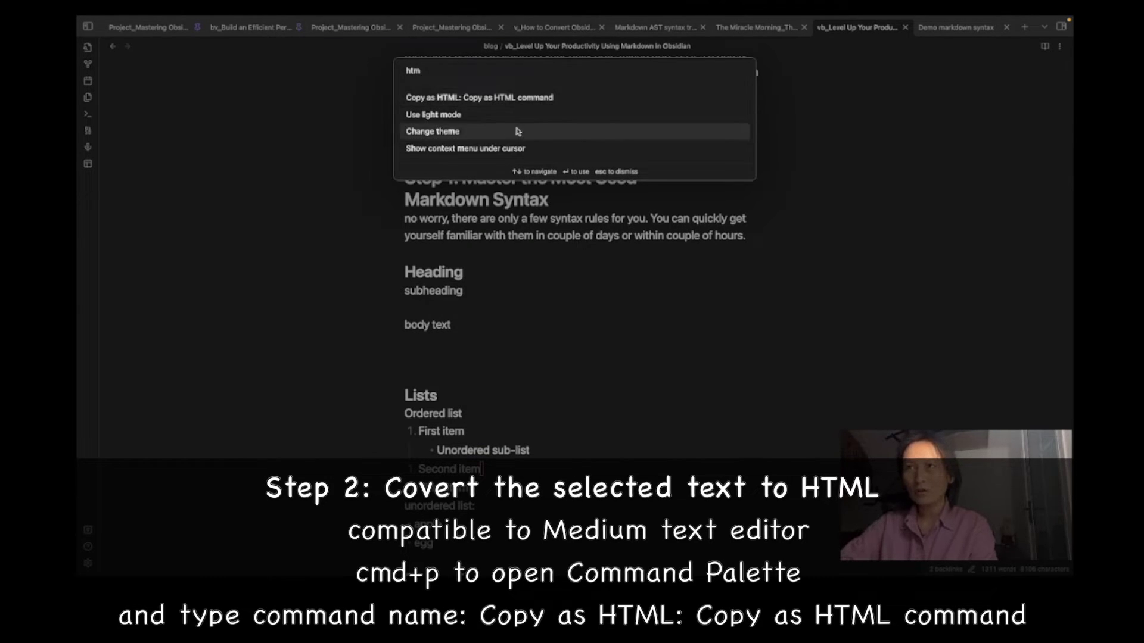
click(536, 97)
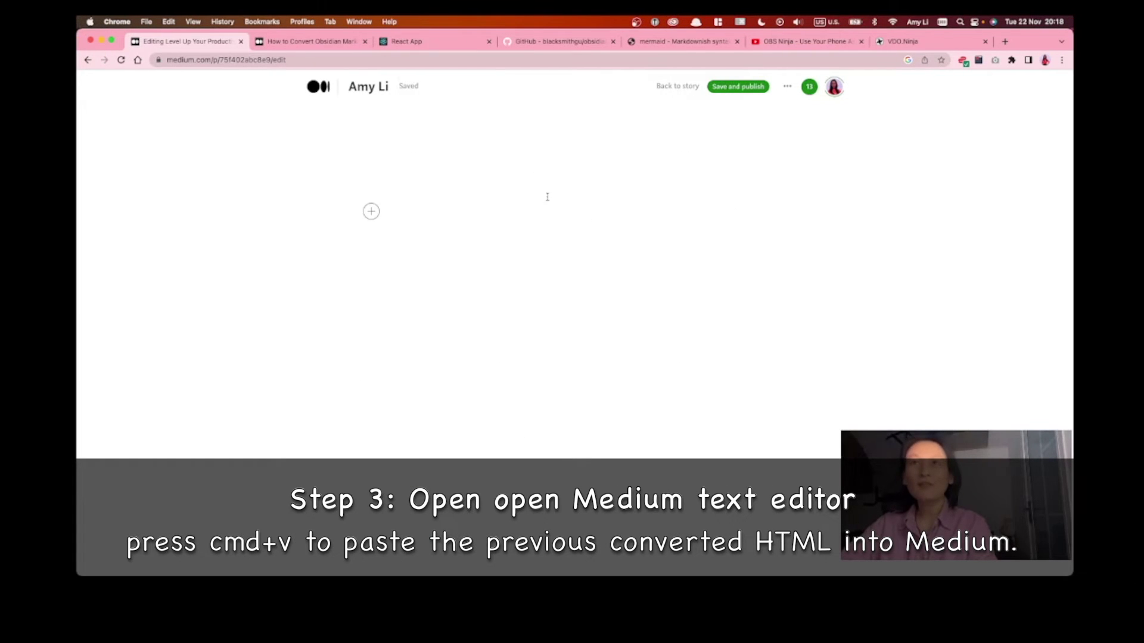
Paste the copied HTML into an empty paragraph of the Medium draft and review its headings and lists.
click(487, 186)
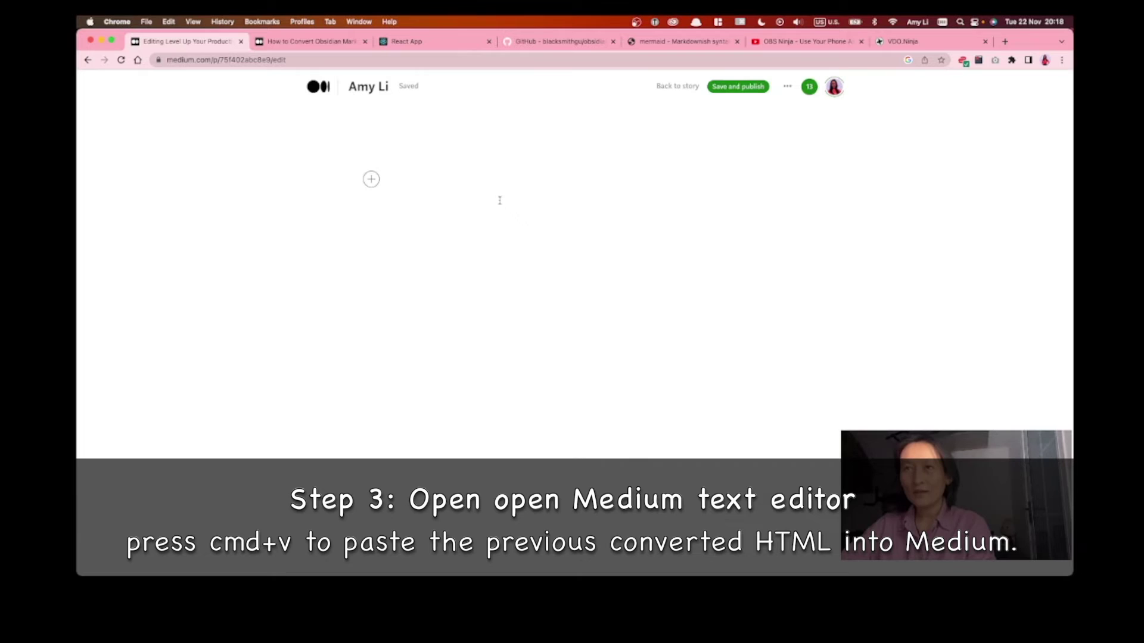
key(super+v)
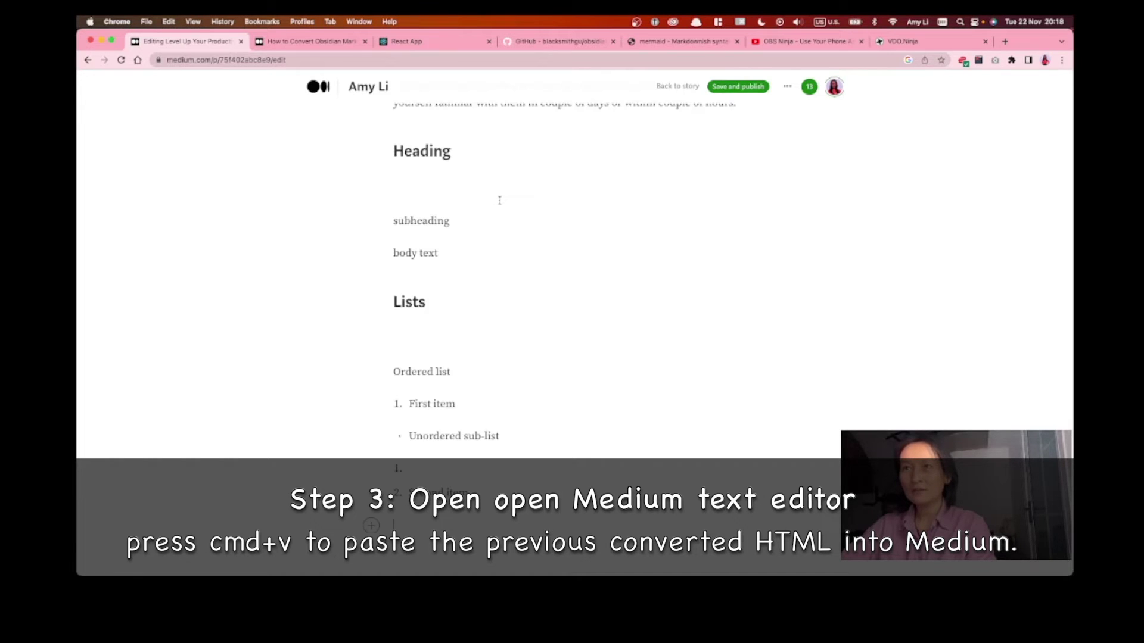
scroll(557, 225, up, 5)
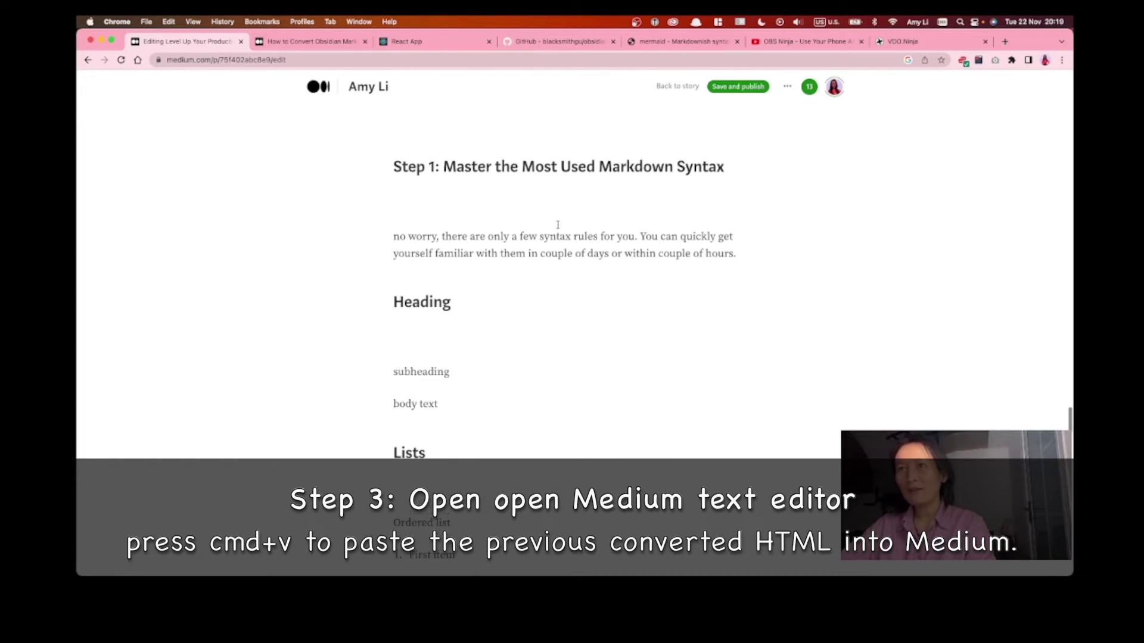
scroll(550, 245, up, 3)
scroll(550, 246, down, 2)
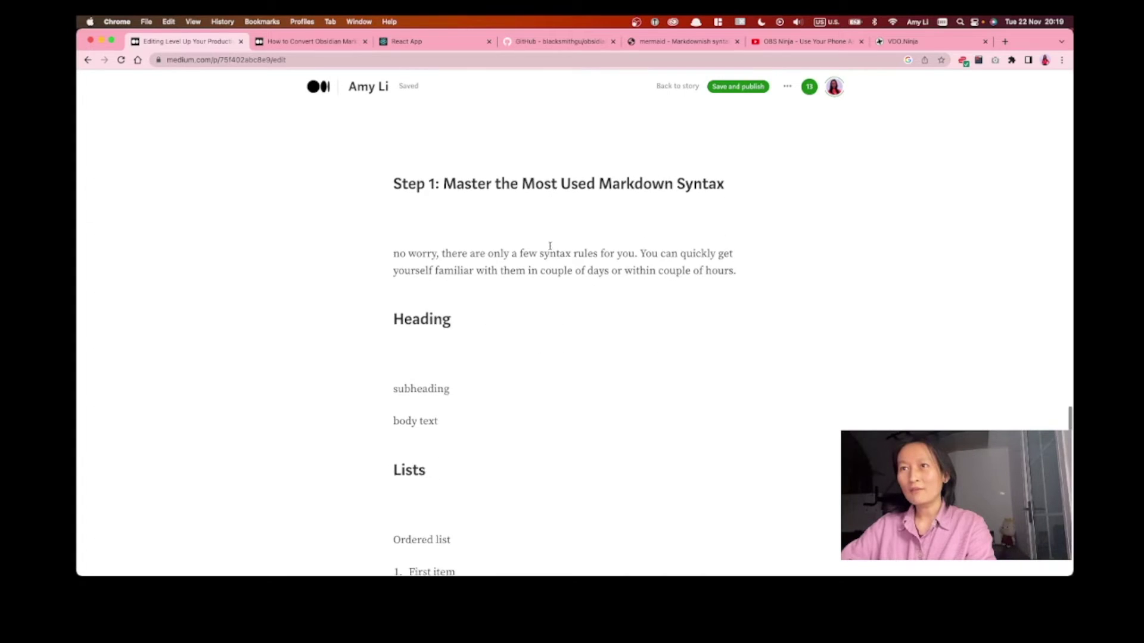
Compare the pasted headings and lists in the Medium draft with the selected section of the Obsidian note.
key(ctrl+Right)
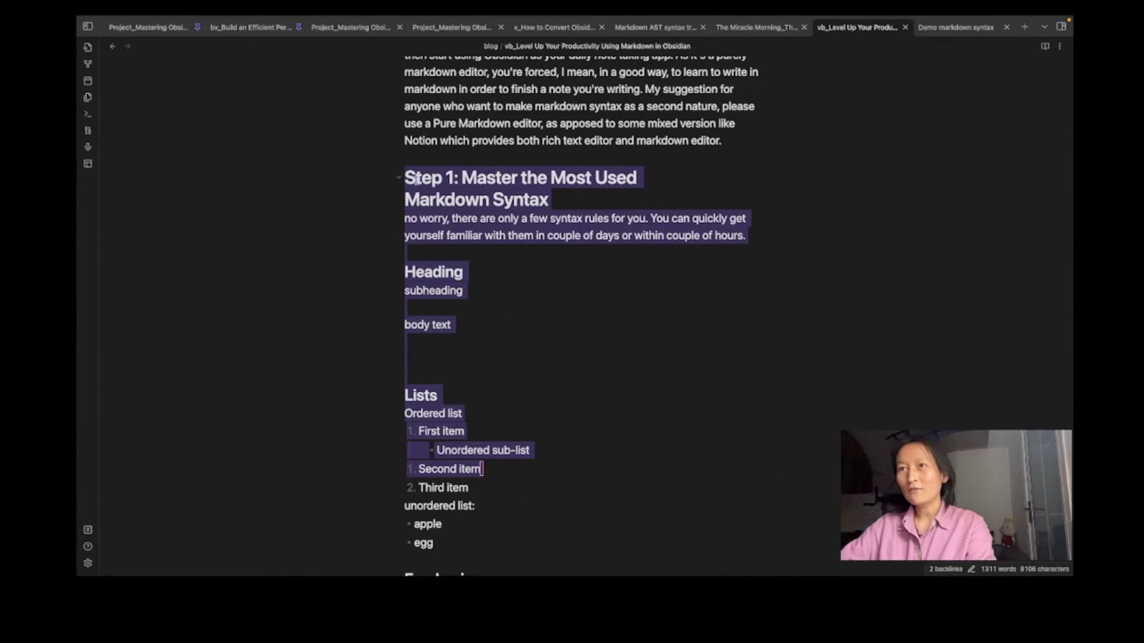
key(ctrl+Left)
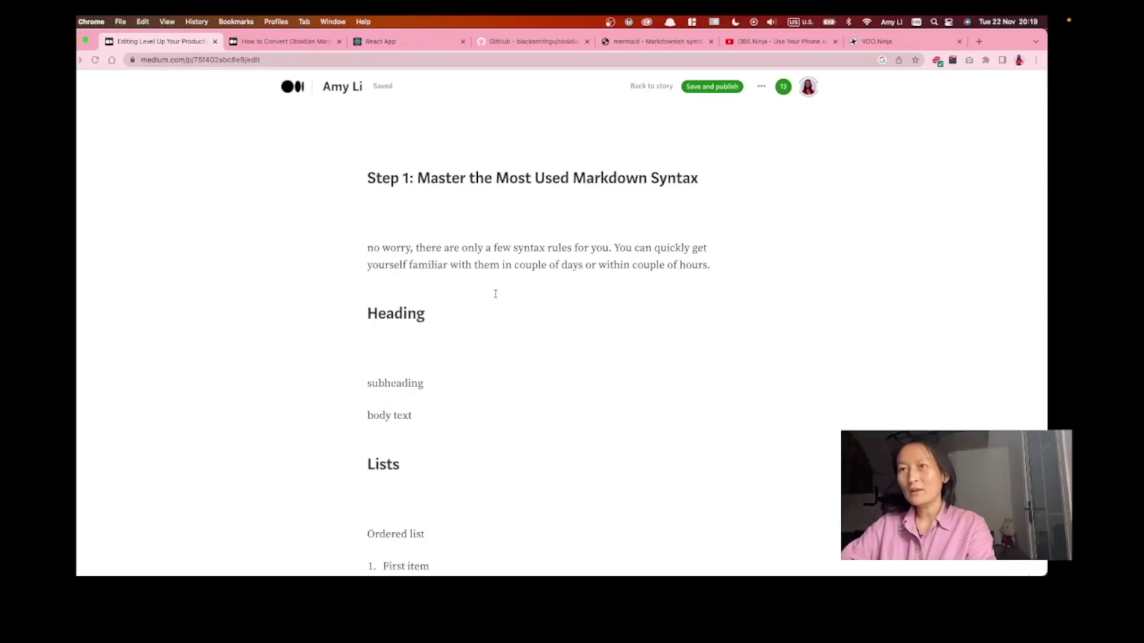
scroll(459, 426, down, 3)
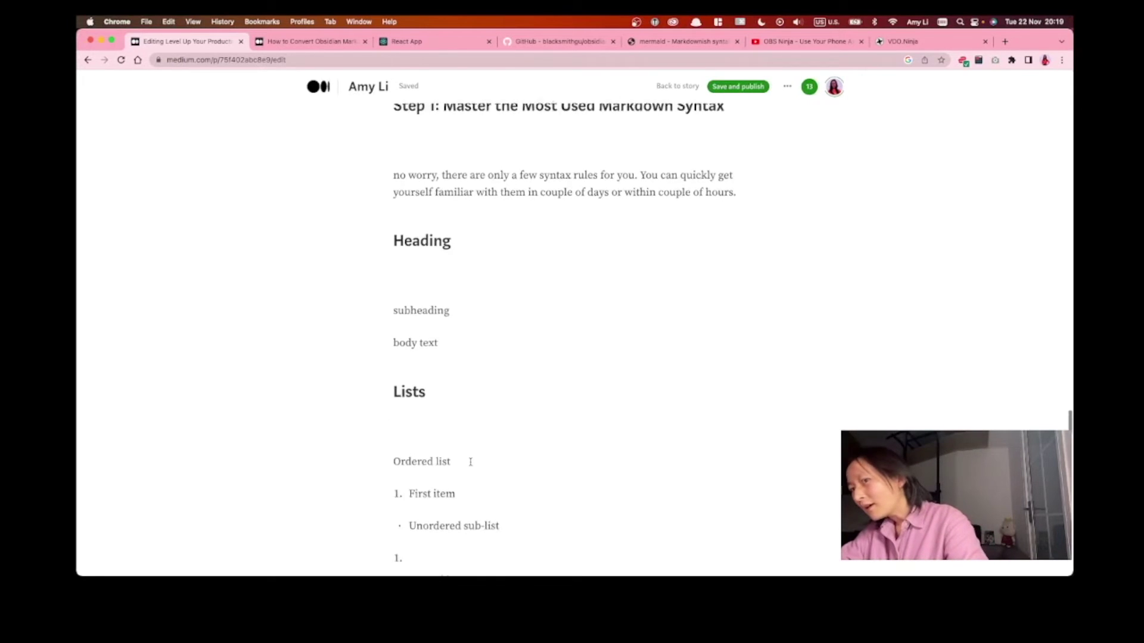
scroll(411, 411, down, 5)
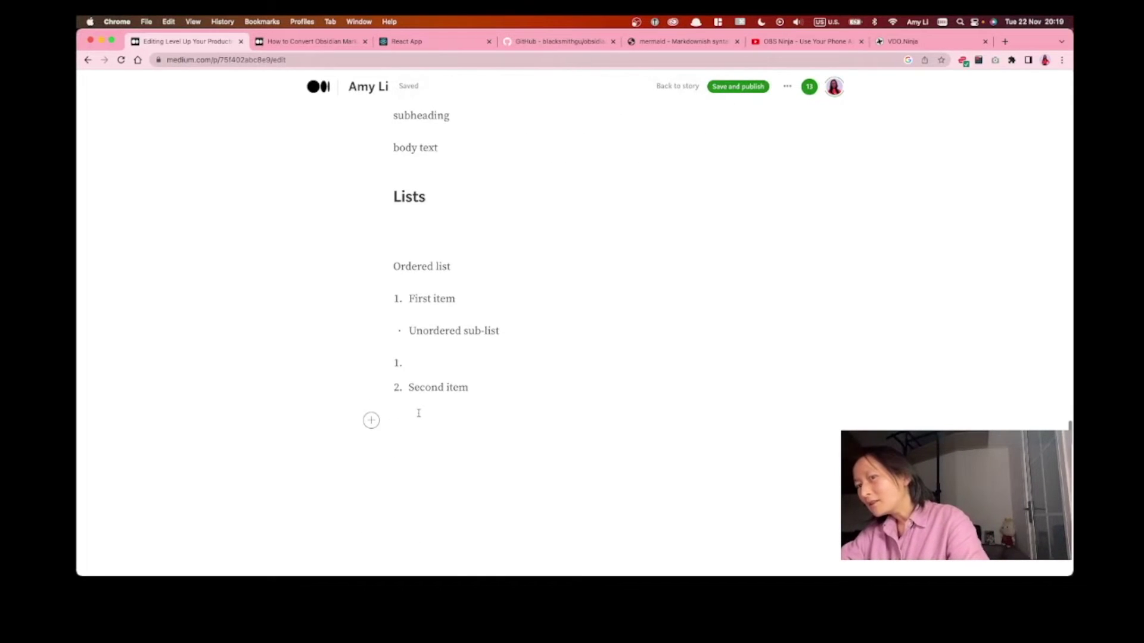
scroll(485, 325, up, 2)
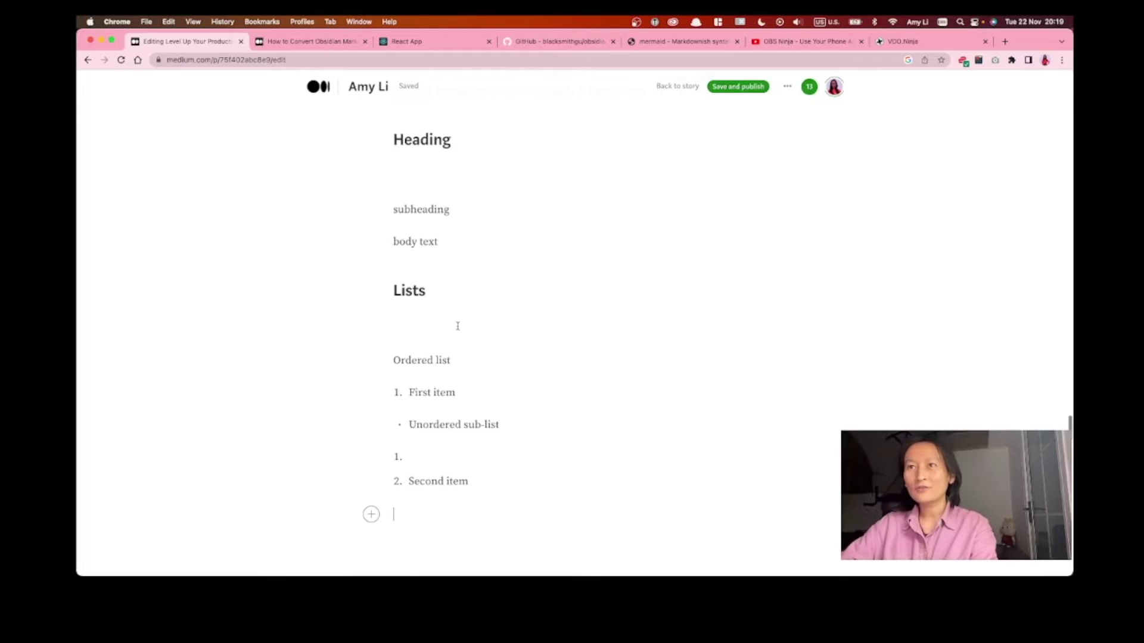
scroll(457, 326, up, 2)
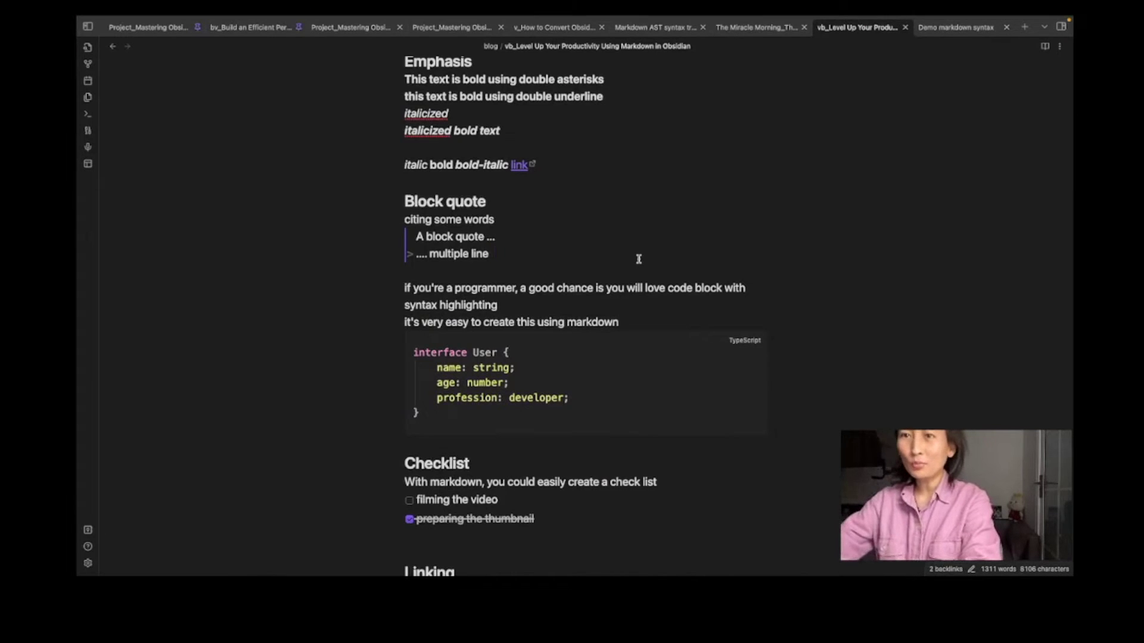
Select the entire TypeScript "interface User" code block in the Obsidian note and run the Copy as HTML command.
scroll(629, 271, down, 1)
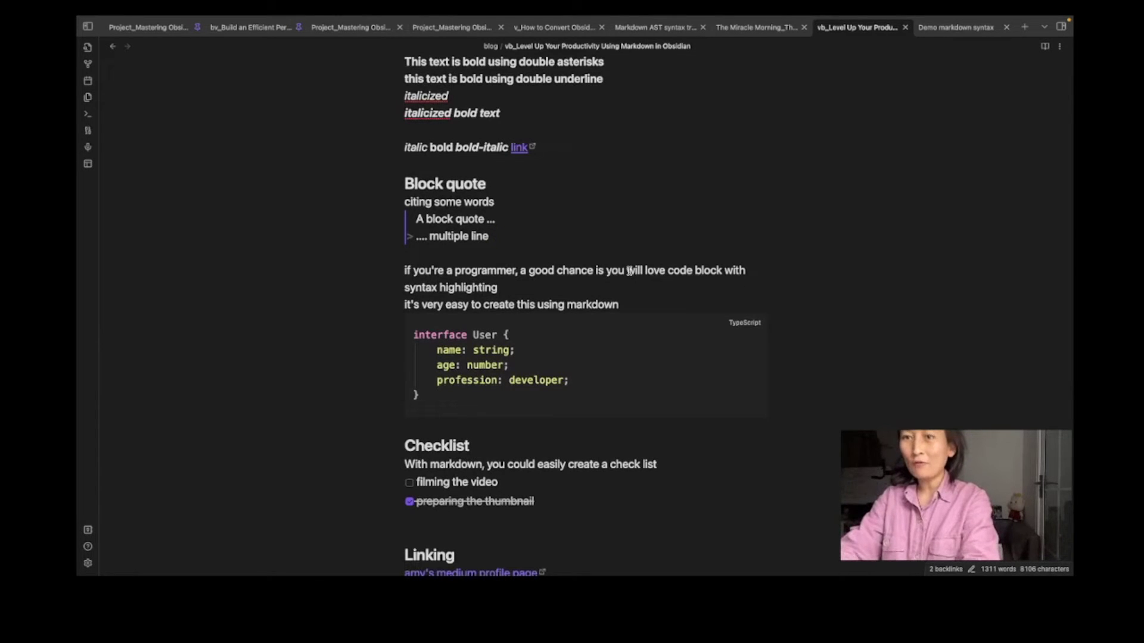
key(j)
key(j)
key(j)
key(j)
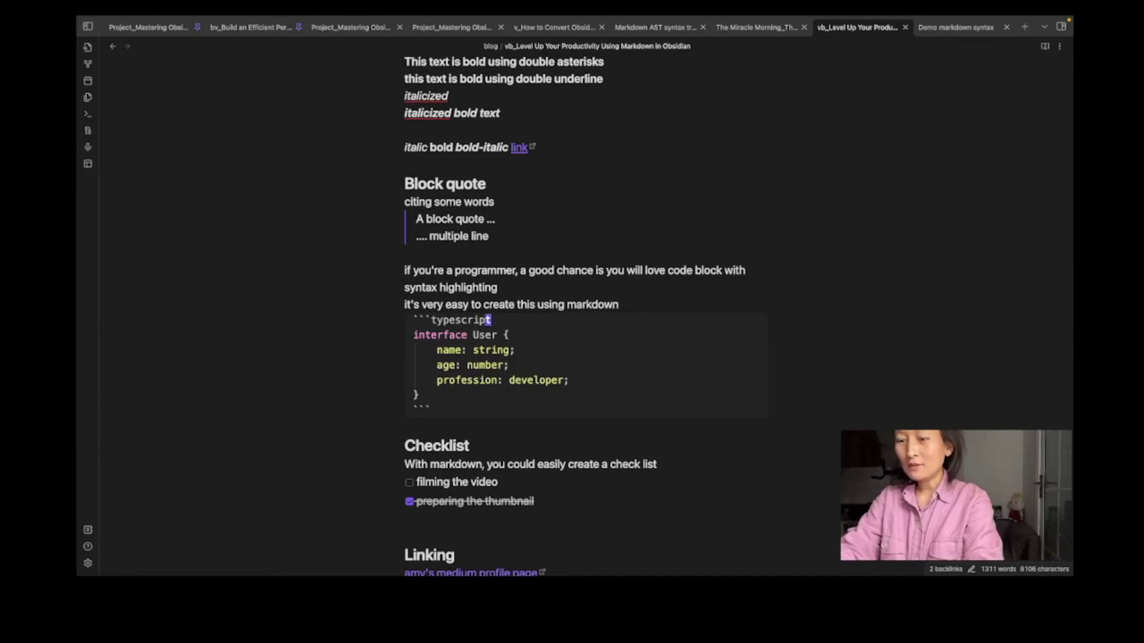
key(shift+v)
key(j)
key(j)
key(j)
key(j)
key(j)
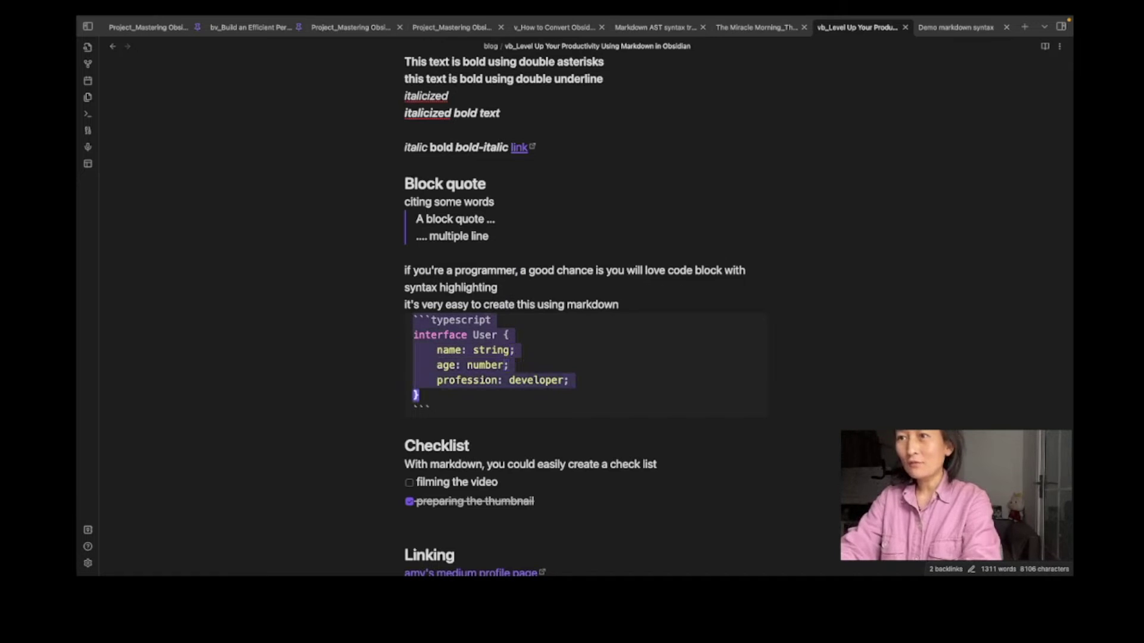
key(j)
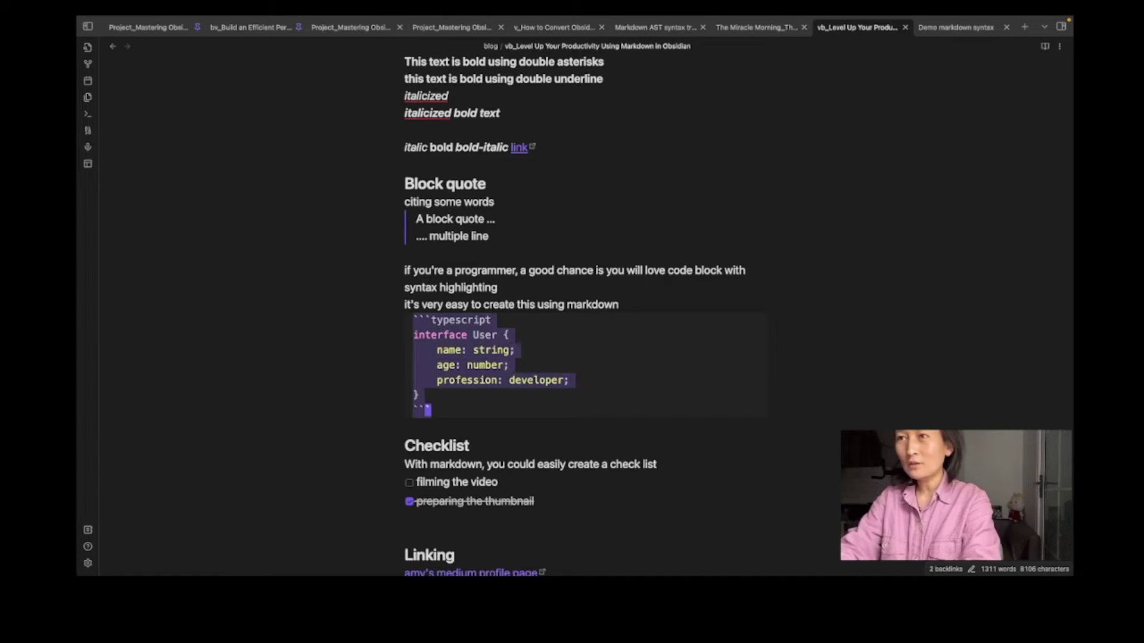
key(super+p)
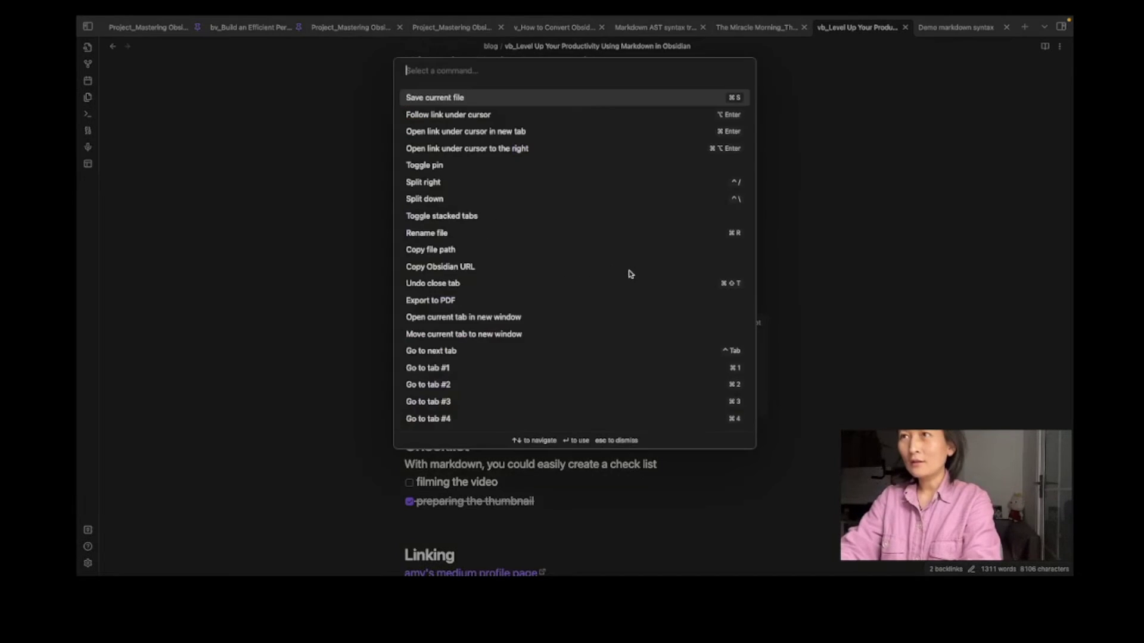
text(ht)
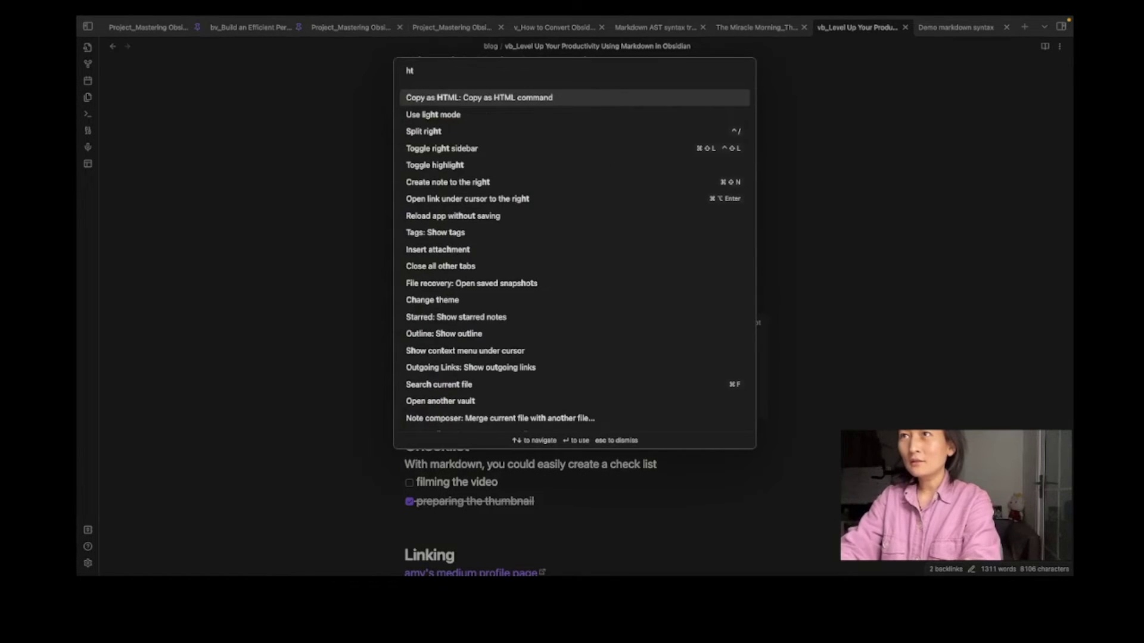
key(Return)
Switch to the Medium draft and paste the copied "interface User" code block into it.
key(super+Tab)
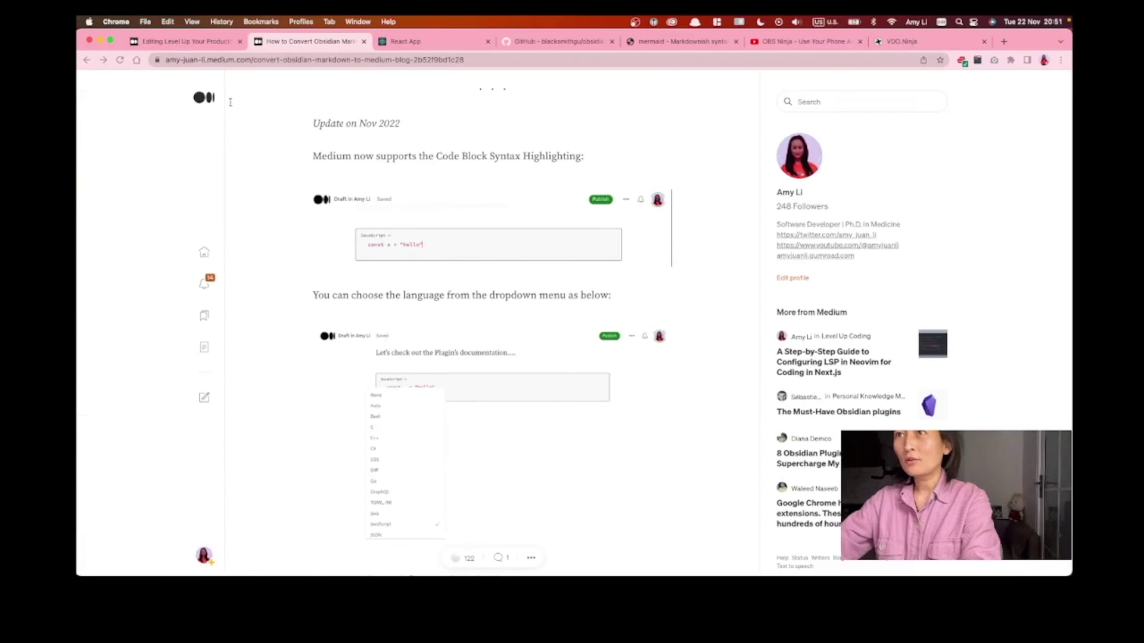
click(190, 42)
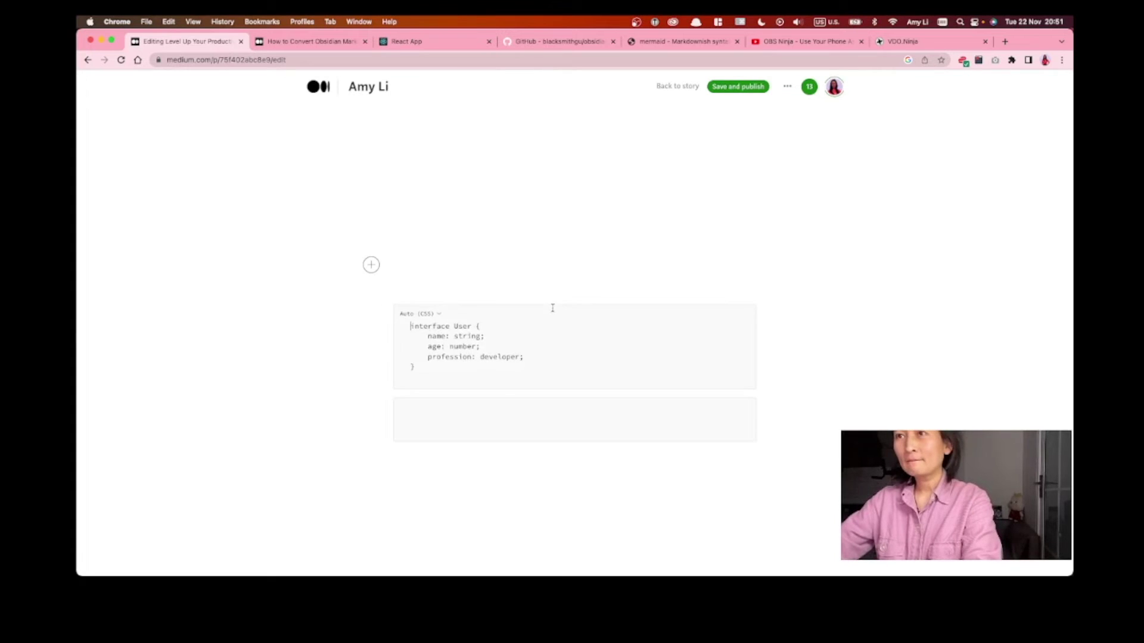
scroll(500, 387, down, 1)
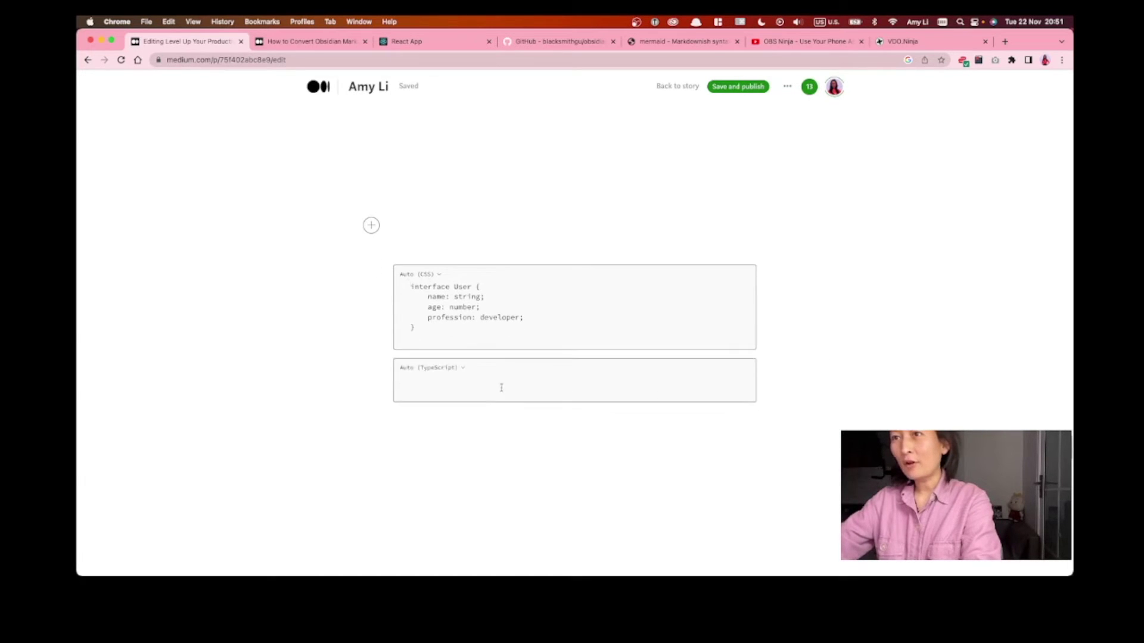
Set the language of the pasted "interface User" code block to TypeScript.
click(438, 275)
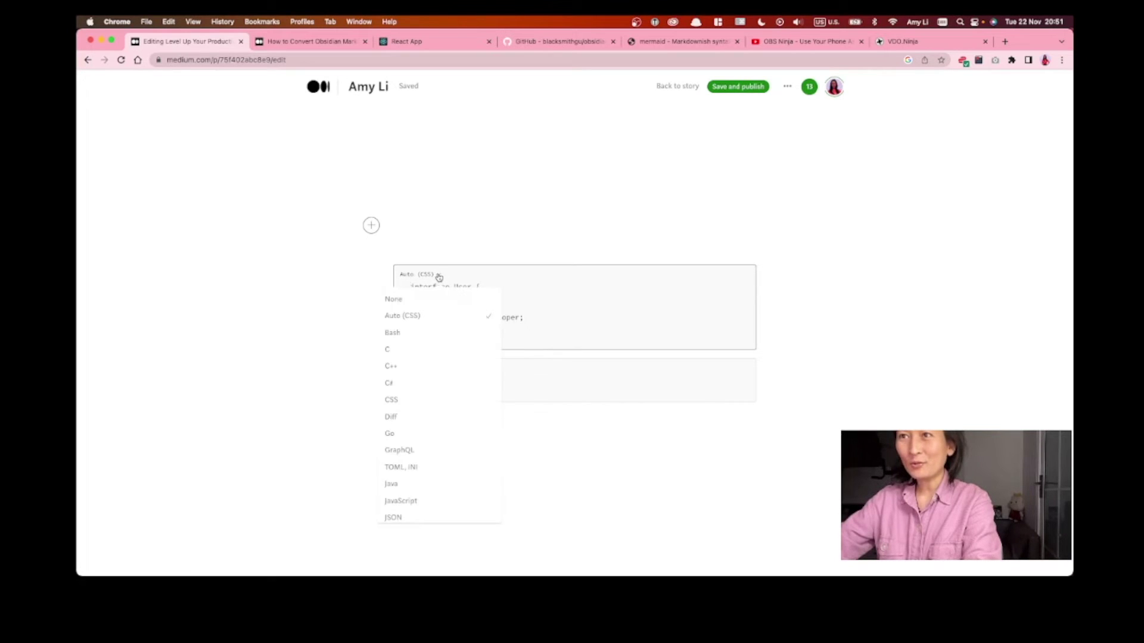
scroll(426, 417, down, 5)
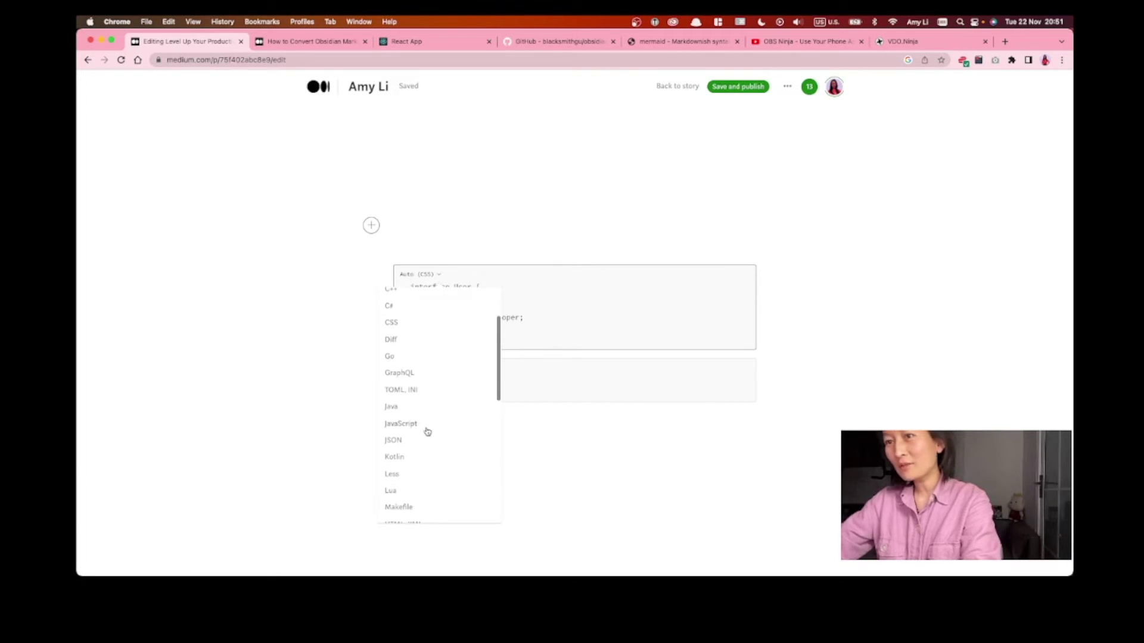
scroll(429, 494, down, 3)
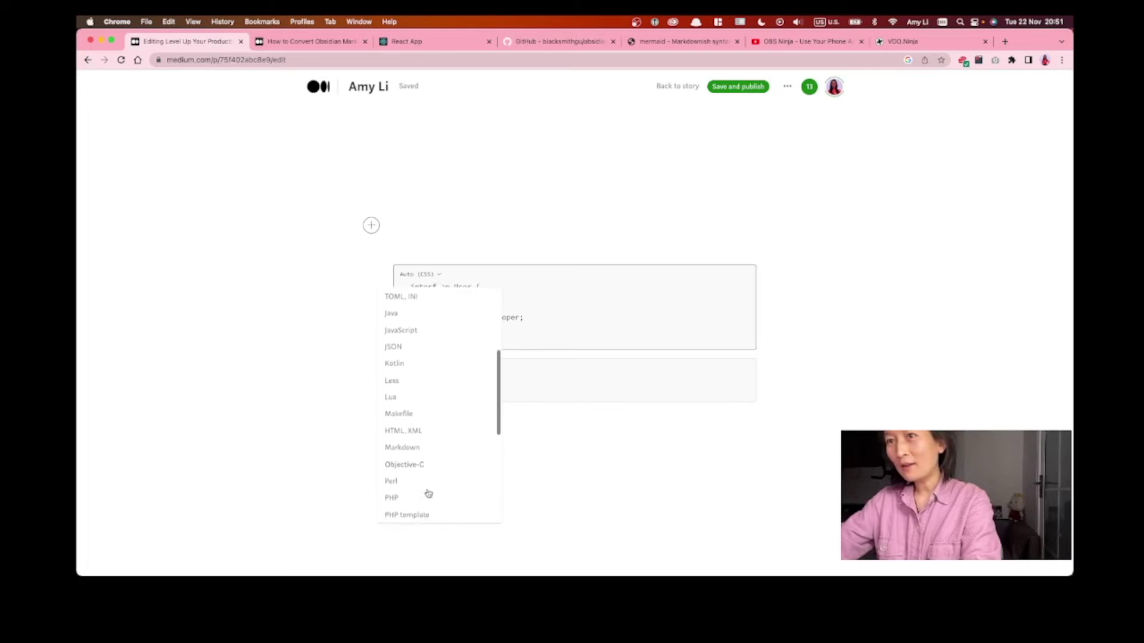
scroll(428, 480, down, 4)
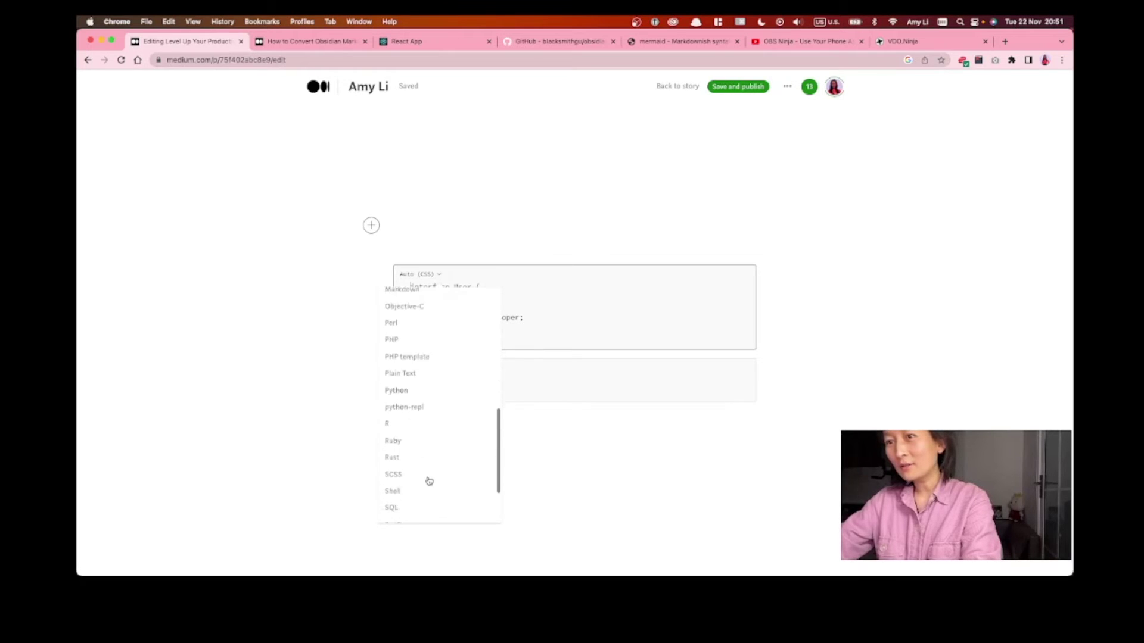
click(429, 462)
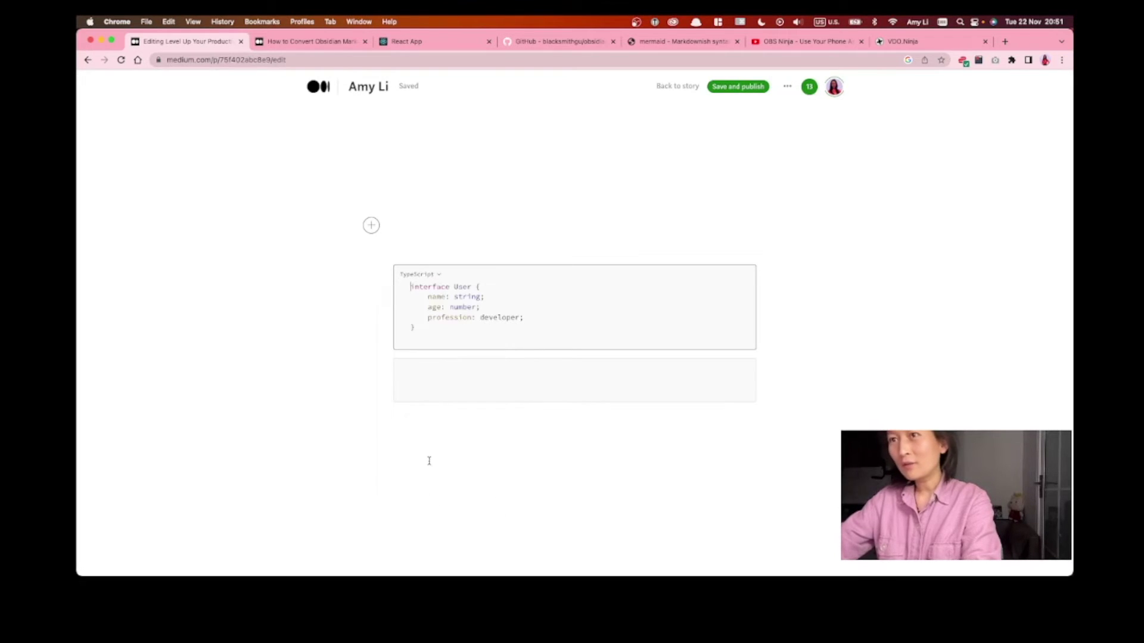
Delete the empty code block below the TypeScript block in the draft.
click(469, 382)
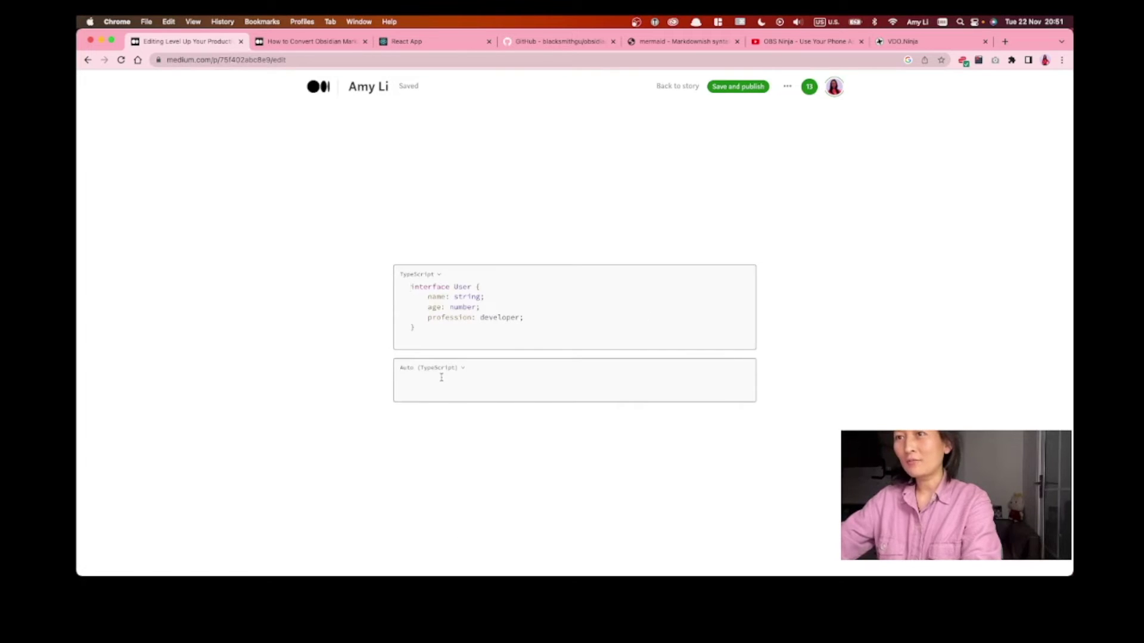
key(BackSpace)
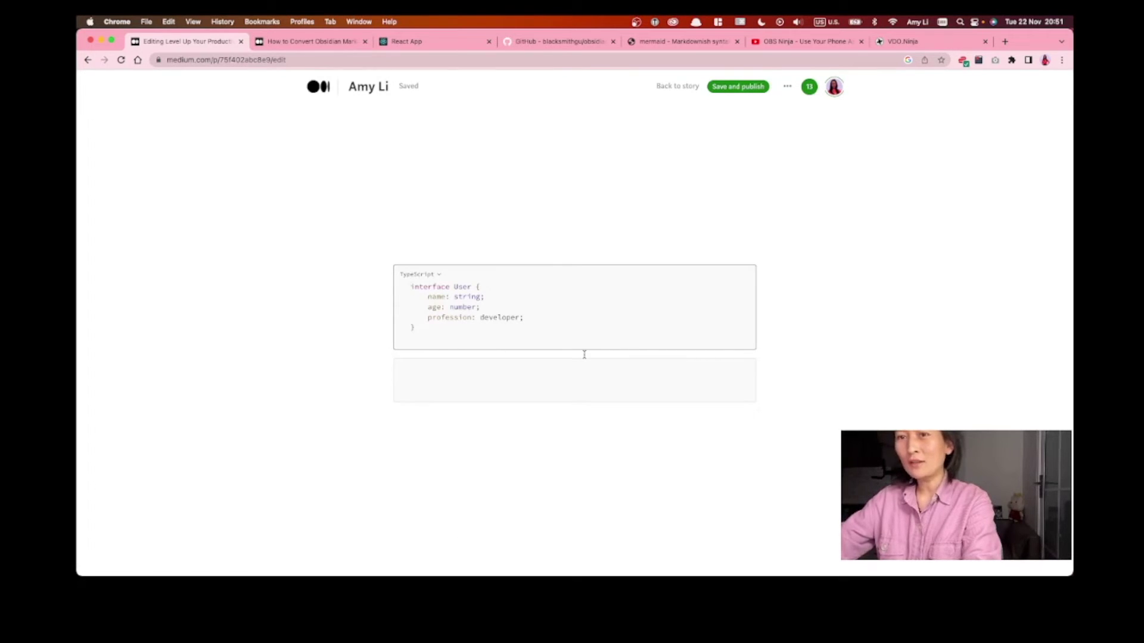
click(472, 381)
key(BackSpace)
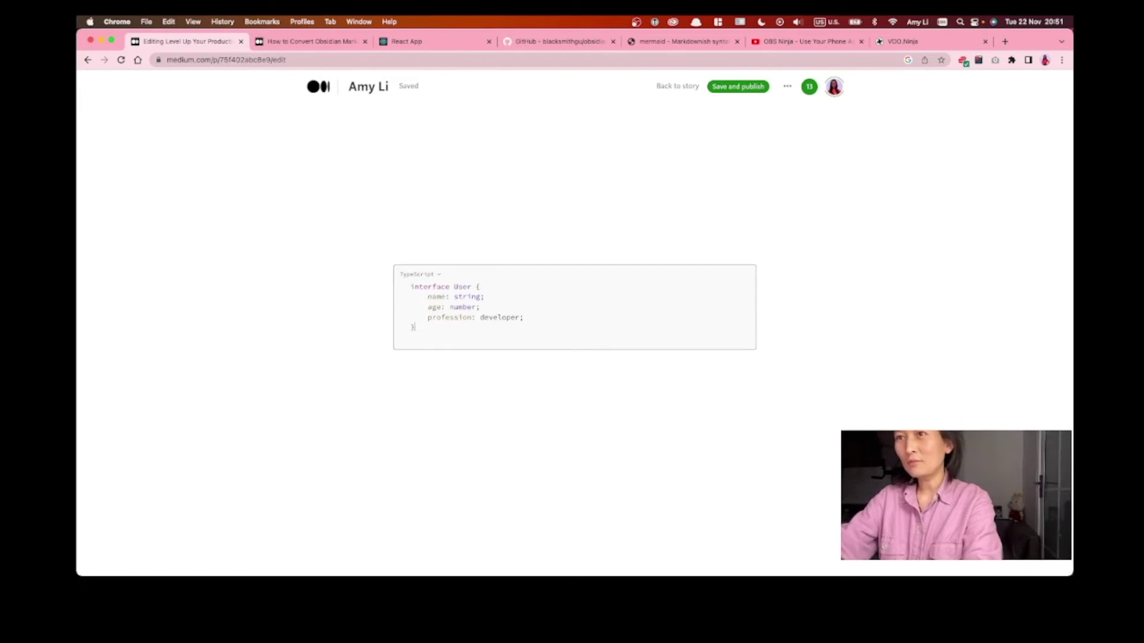
Switch back to Obsidian and open the "app_next.js, ts, tailwindcss" note.
key(super+Tab)
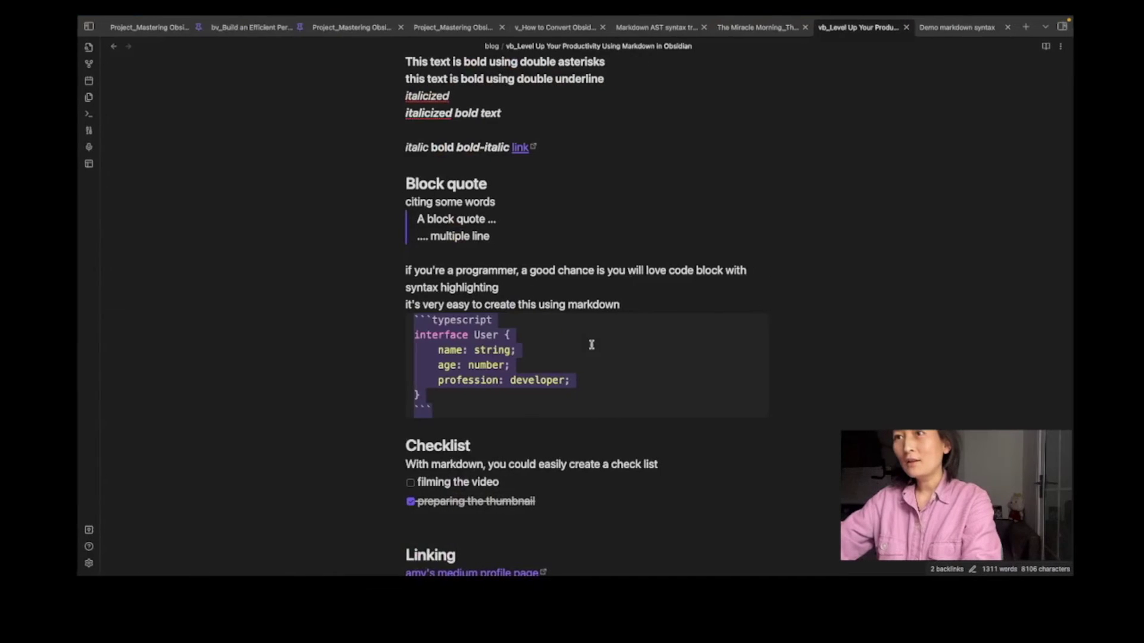
scroll(566, 365, down, 4)
scroll(564, 359, up, 4)
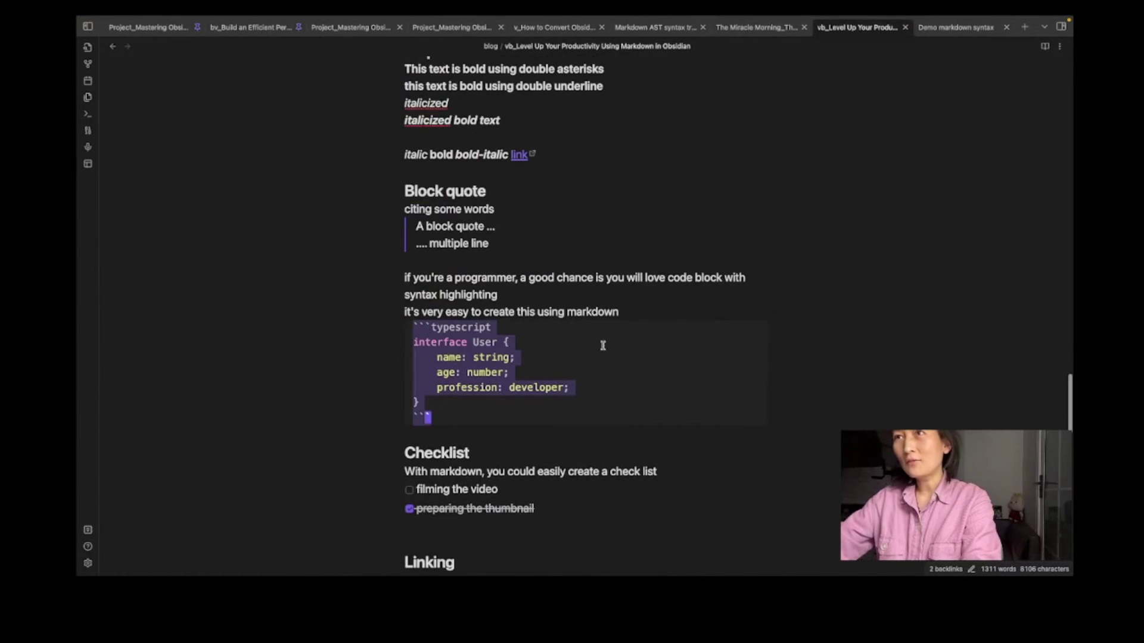
click(570, 256)
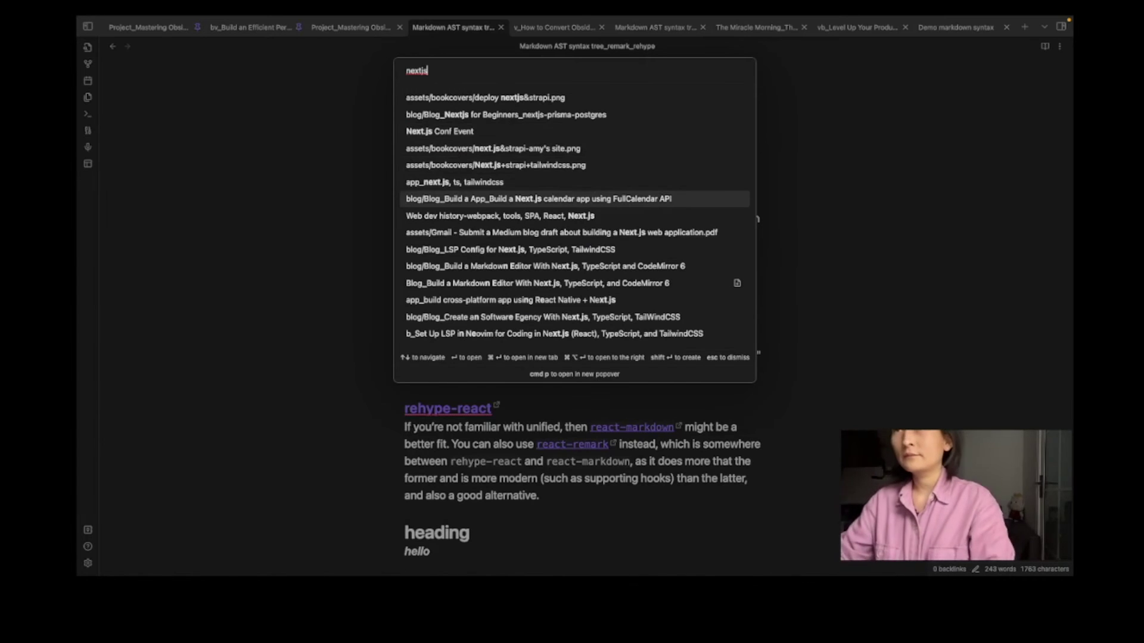
key(Up)
key(Return)
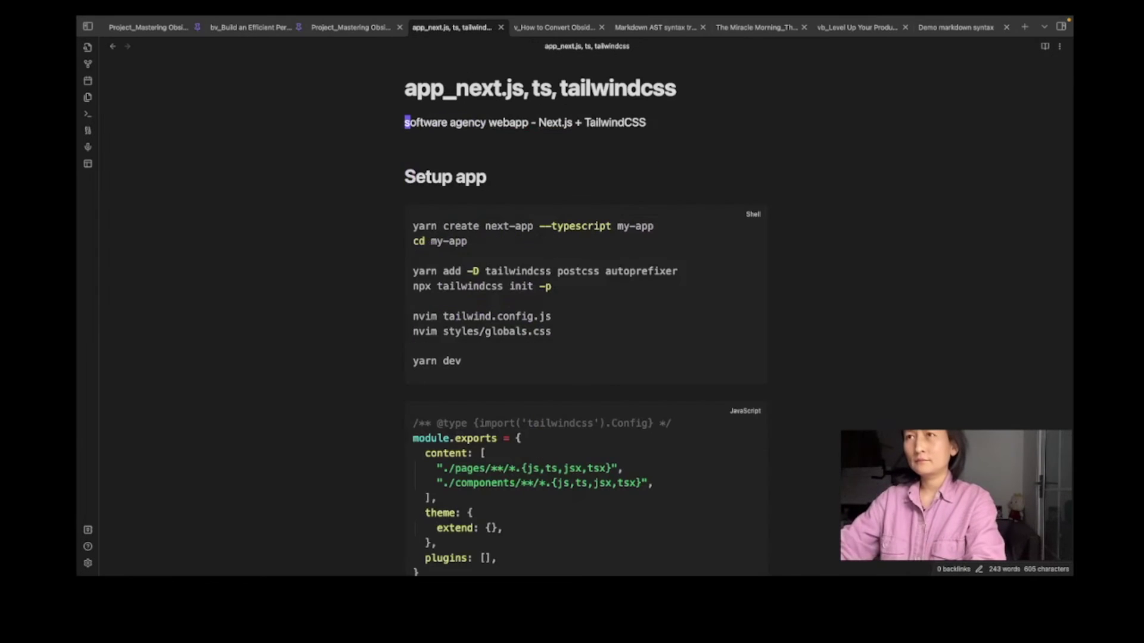
Examine the note's code blocks and the language each one declares after its opening backticks.
scroll(626, 256, down, 1)
click(626, 256)
scroll(626, 256, down, 1)
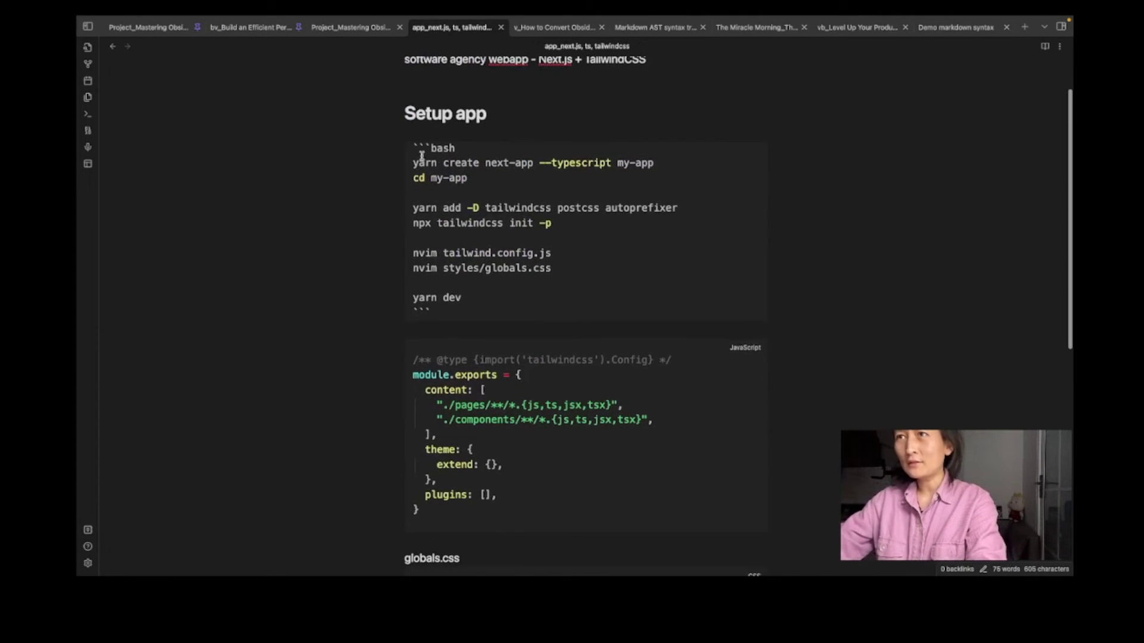
scroll(554, 386, down, 2)
click(555, 385)
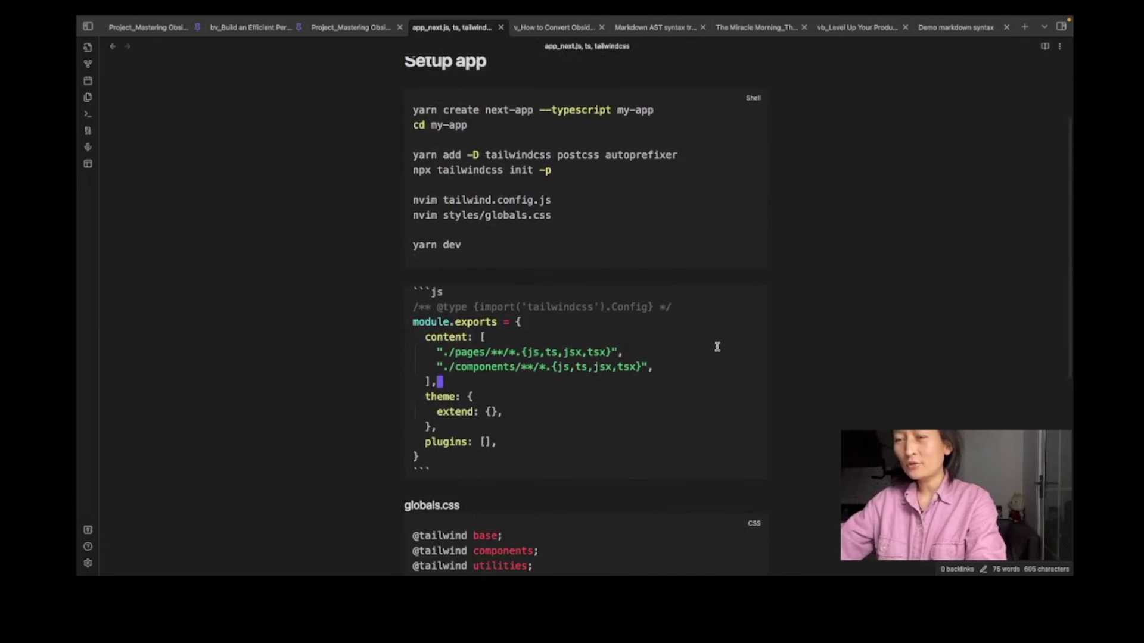
click(743, 305)
scroll(649, 398, down, 2)
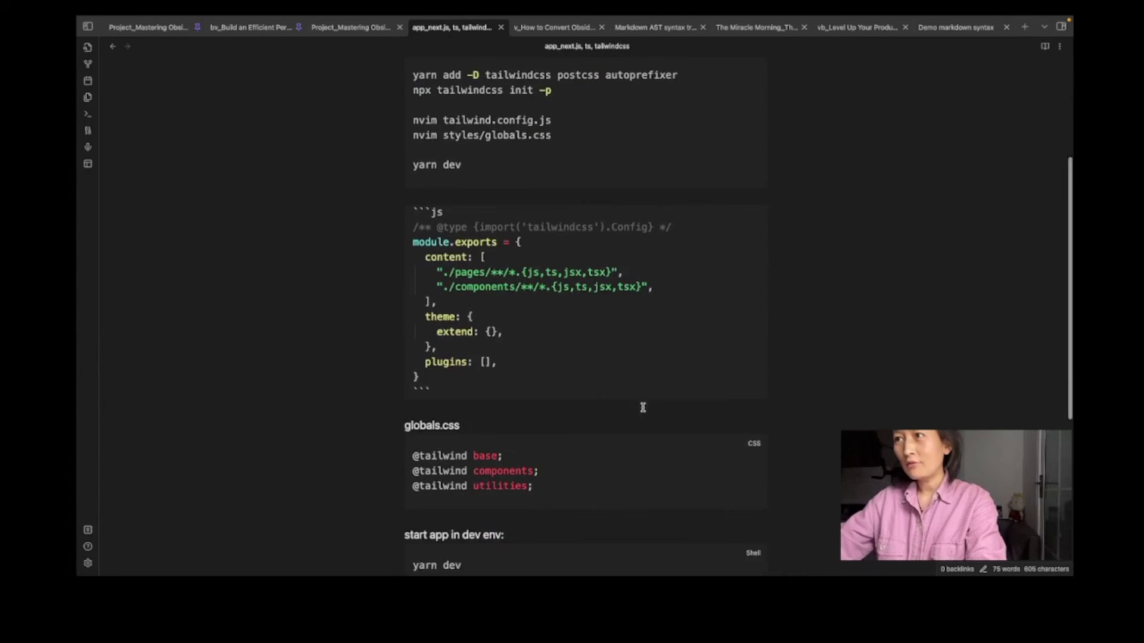
scroll(579, 383, up, 3)
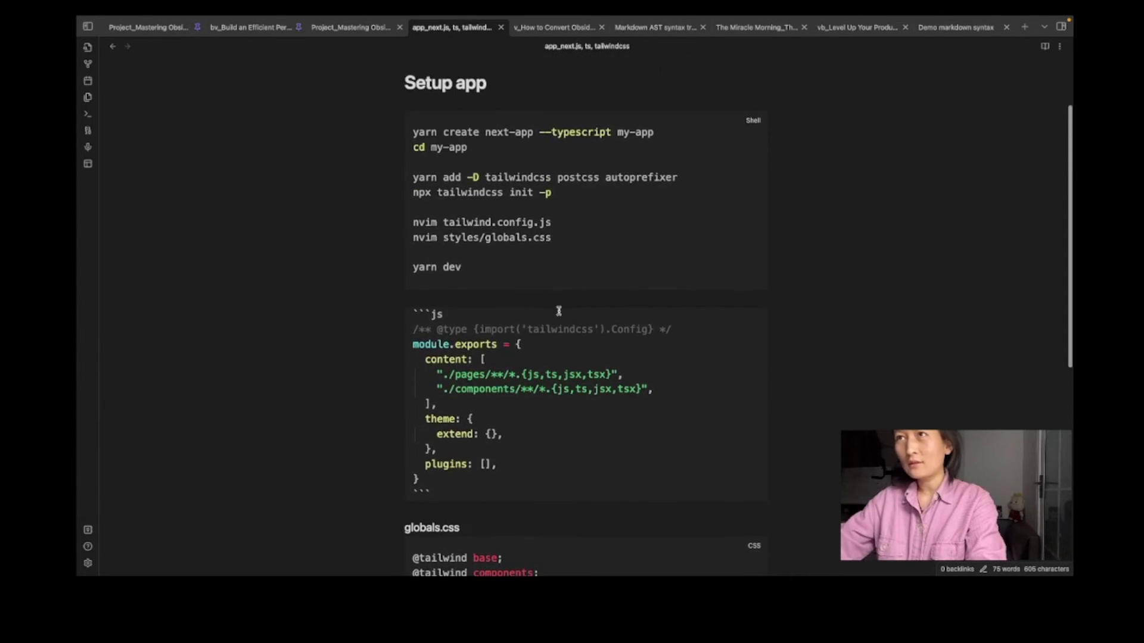
Select the note's content from the opening line of the bash block through the closing line of the globals.css code block.
click(506, 239)
click(519, 167)
key(k)
key(k)
key(k)
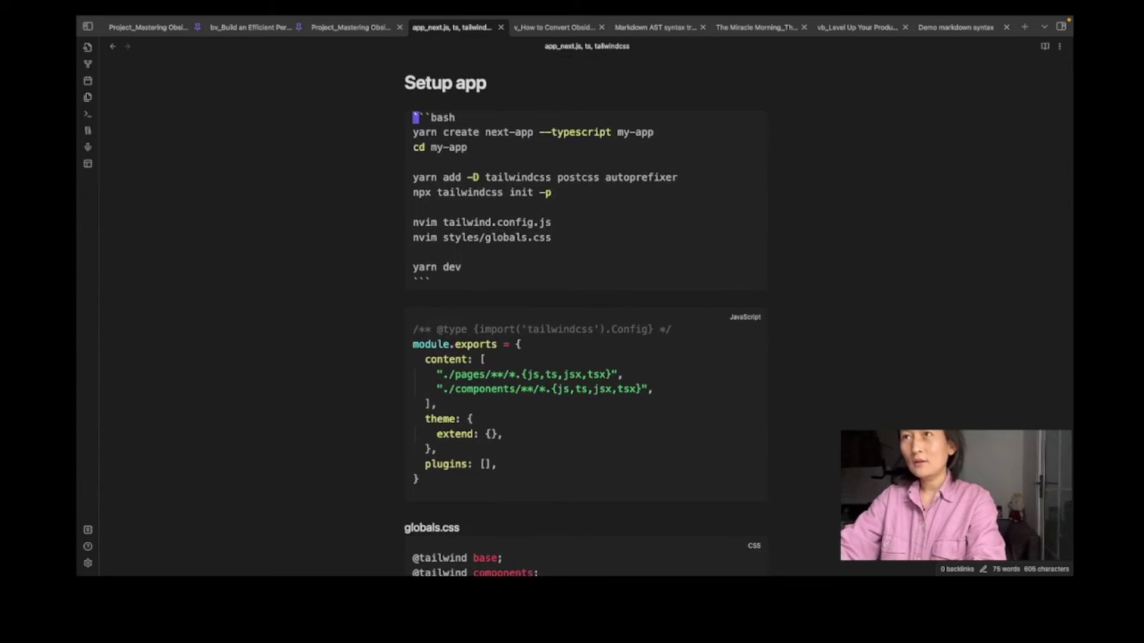
key(shift+v)
key(j)
key(j)
key(j)
key(j)
key(j)
key(j)
key(j)
key(j)
key(j)
key(j)
key(j)
key(j)
key(j)
key(j)
key(j)
key(j)
key(j)
key(j)
key(j)
key(j)
key(j)
key(j)
key(j)
key(j)
key(j)
key(j)
key(j)
key(j)
key(j)
key(j)
key(j)
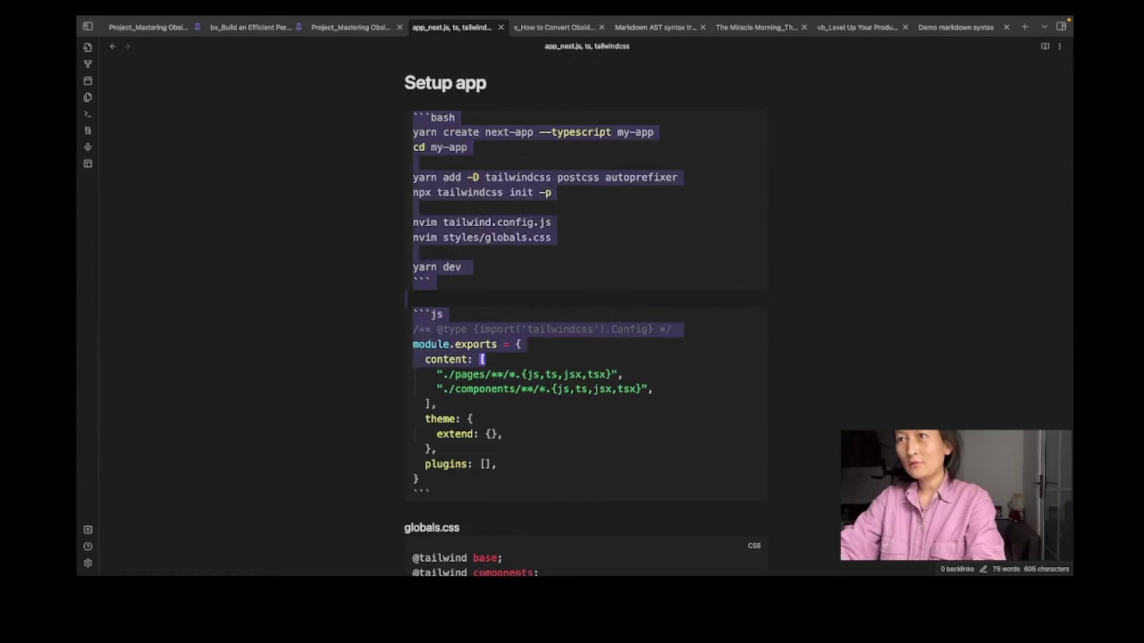
key(j)
key(j)
key(j)
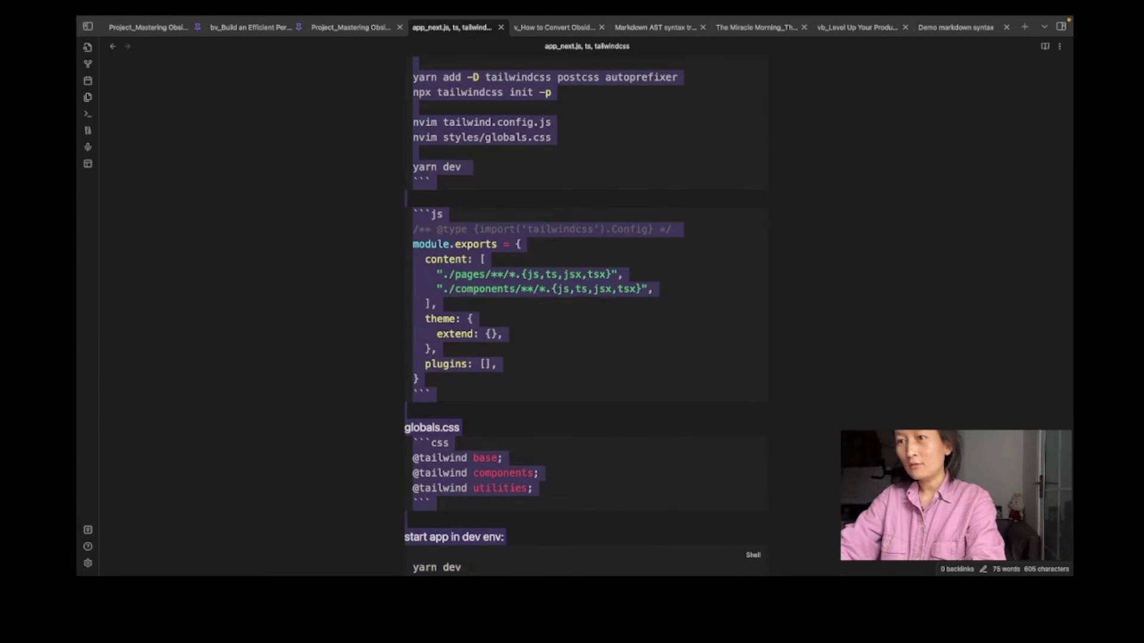
key(k)
key(k)
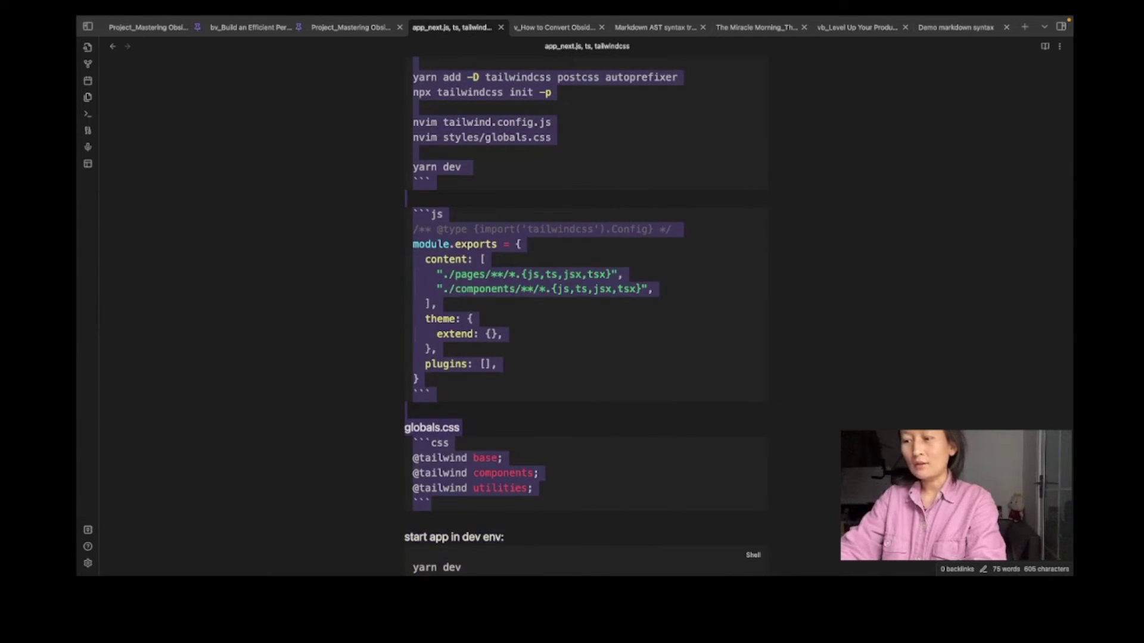
Copy the selected blocks with the "Copy as HTML: Copy as HTML command" plugin command.
key(super+p)
text(ht)
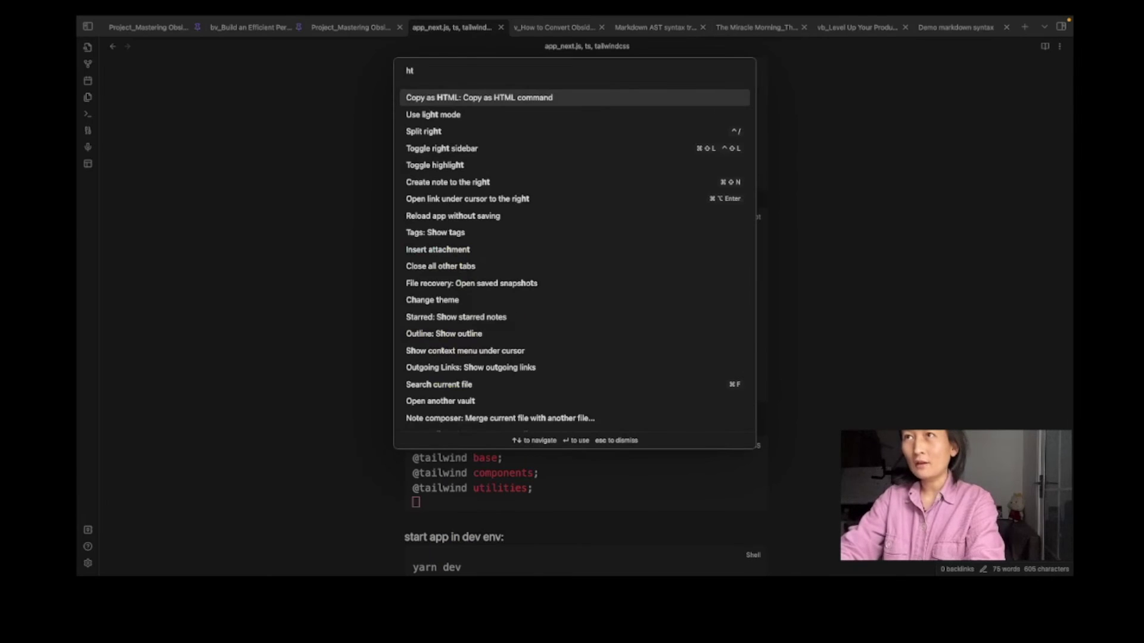
key(Return)
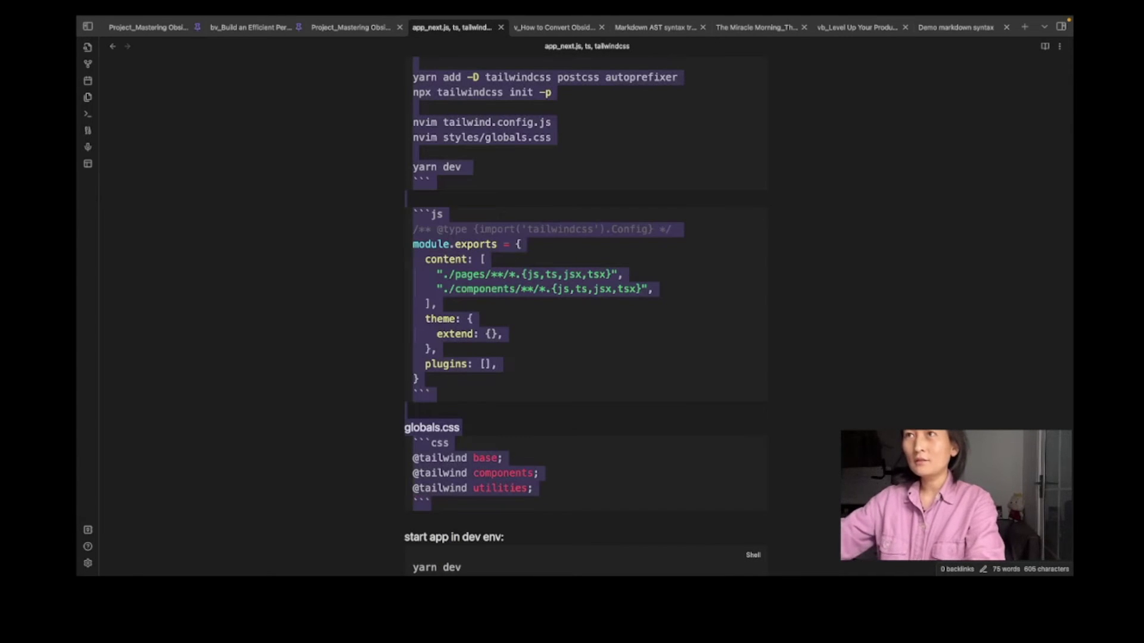
Switch to the Medium draft in Chrome and paste the copied content below the "interface User" TypeScript block.
key(super+Tab)
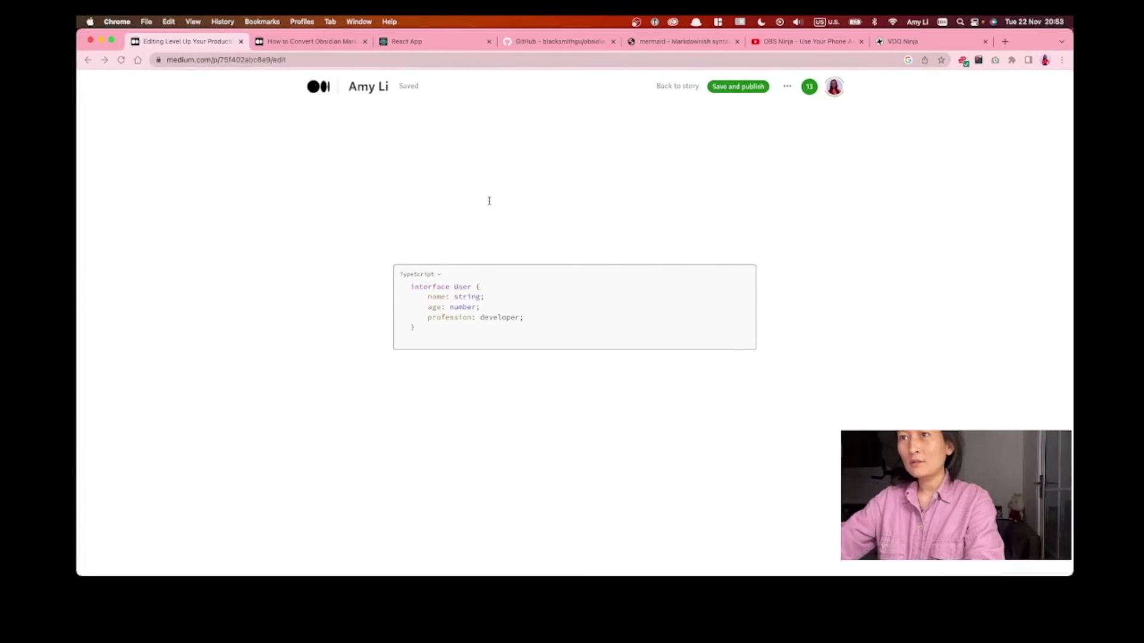
click(523, 439)
scroll(617, 424, down, 3)
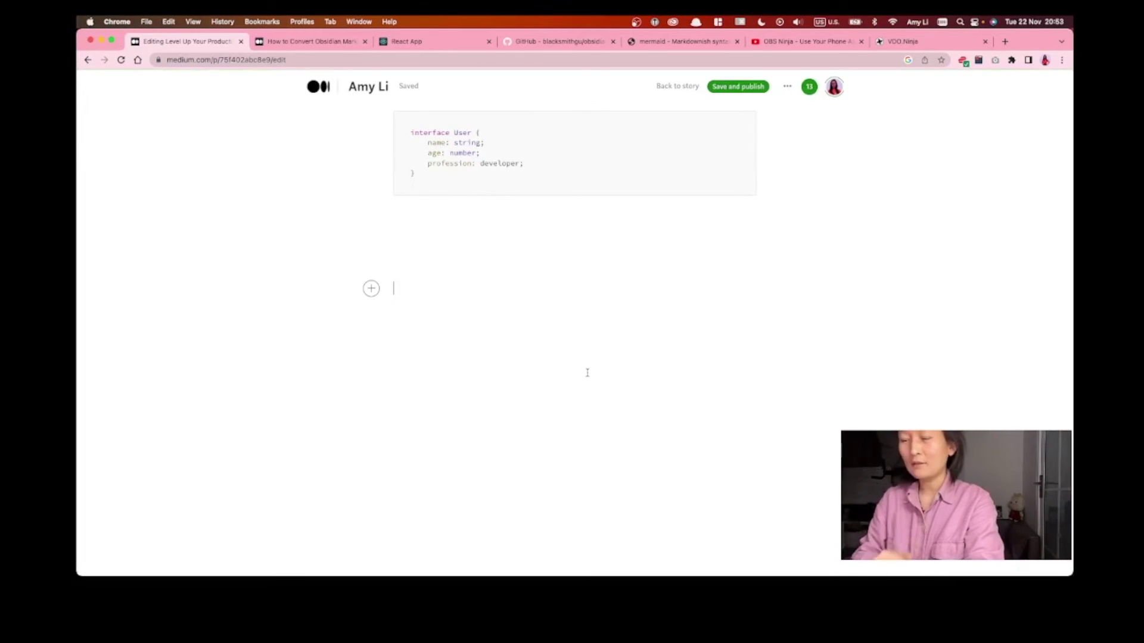
key(super+v)
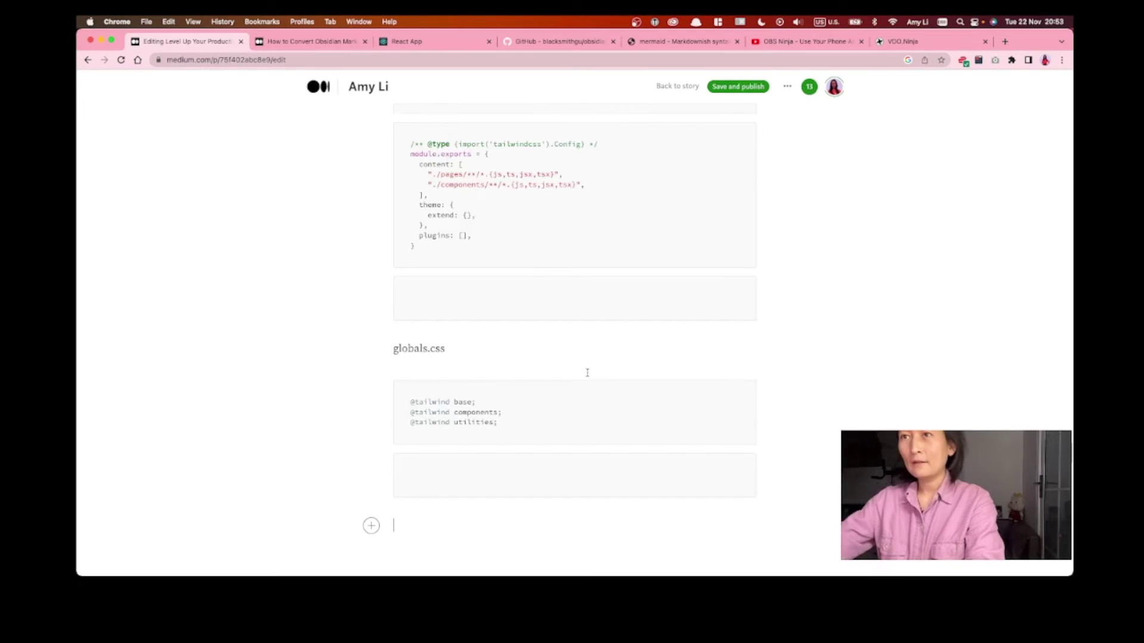
Set the language of the pasted "yarn create next-app" code block to Bash.
scroll(598, 328, up, 6)
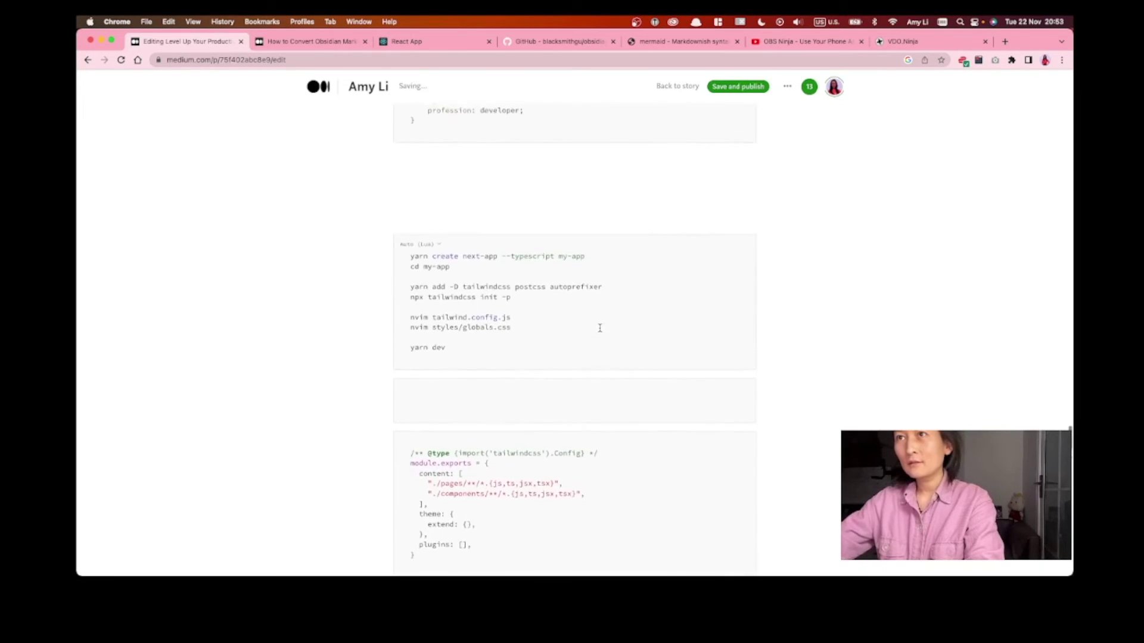
scroll(566, 304, up, 1)
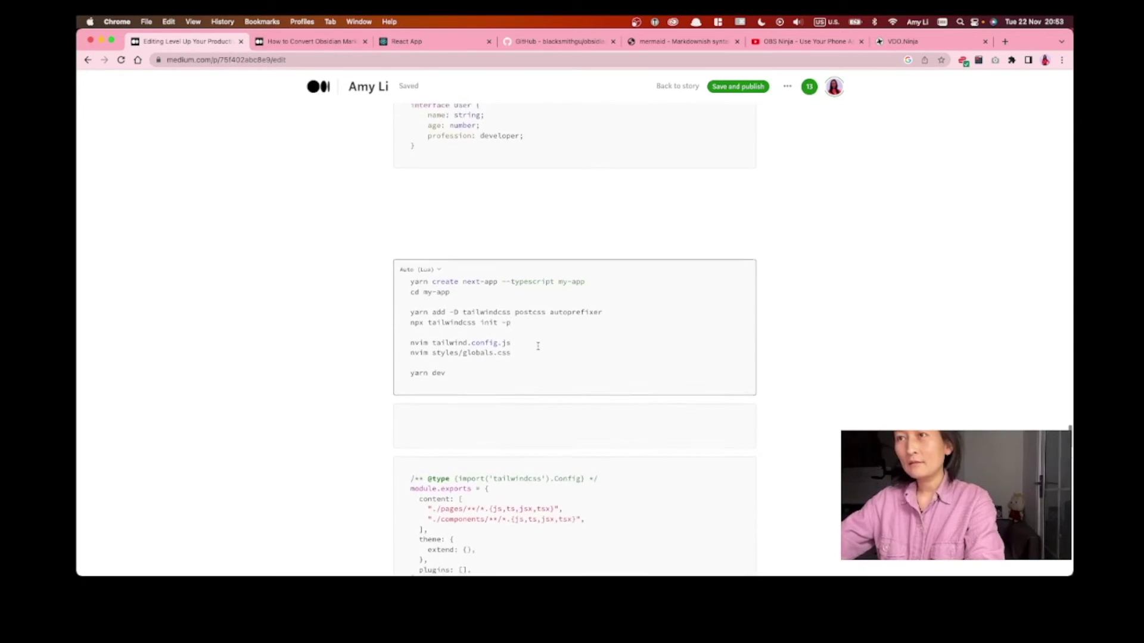
scroll(530, 340, down, 1)
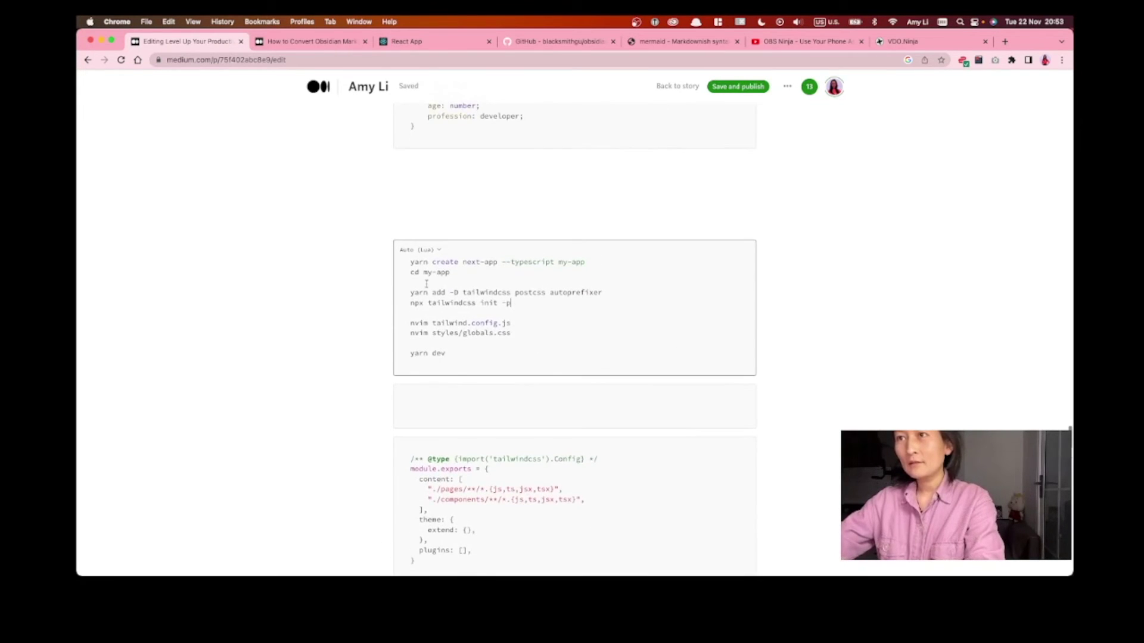
click(440, 250)
click(413, 307)
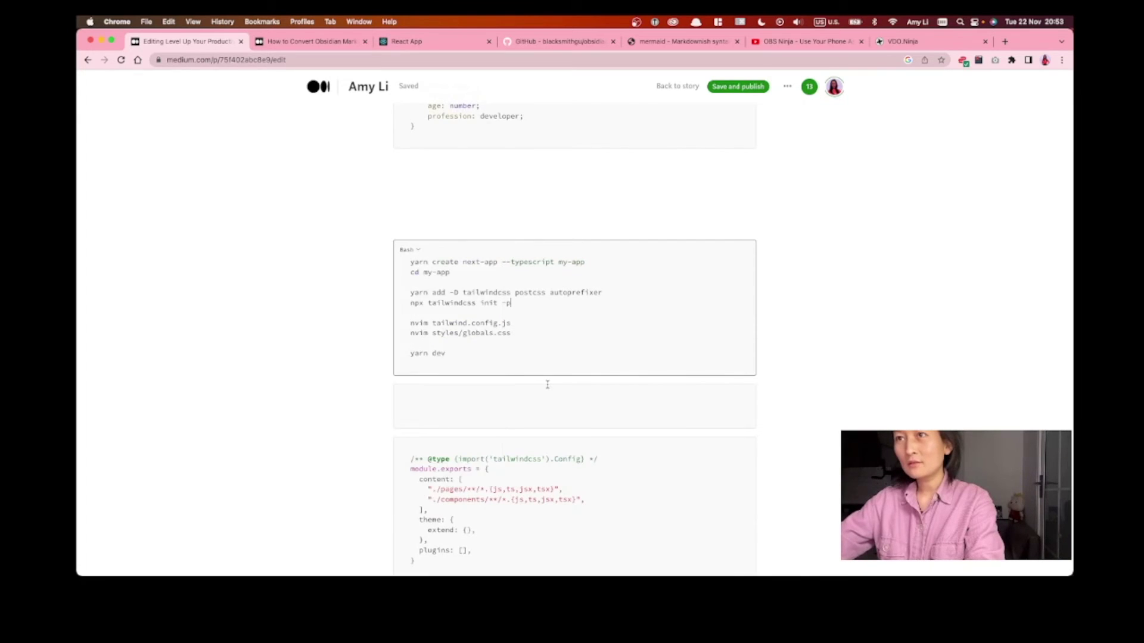
Set the language of the "module.exports" code block to JavaScript.
scroll(547, 385, down, 4)
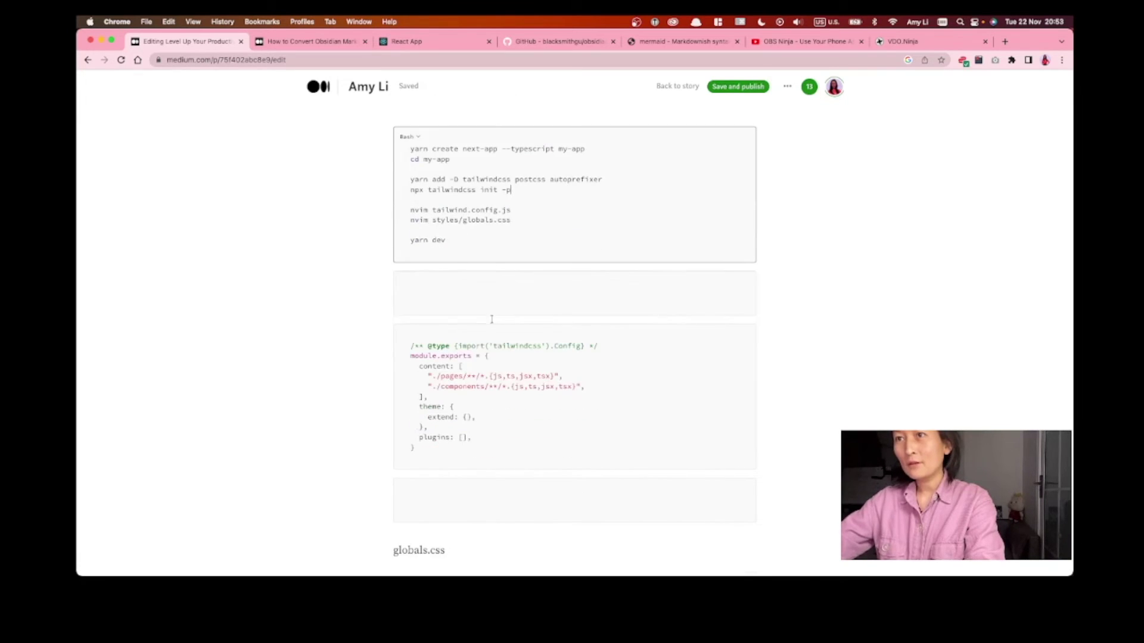
scroll(487, 338, down, 2)
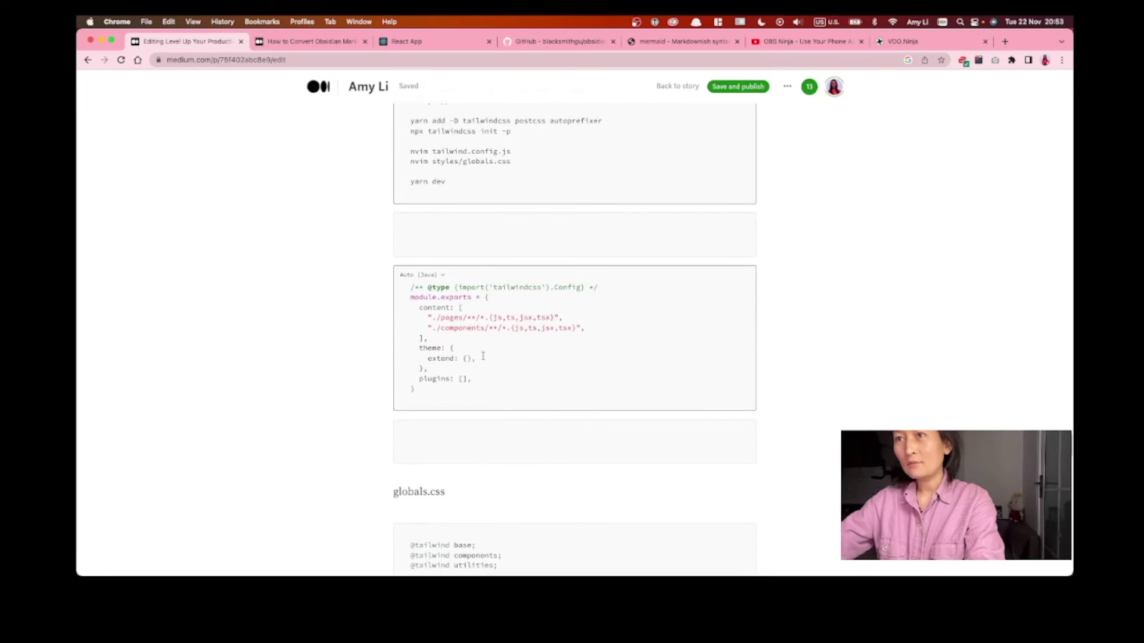
click(441, 276)
scroll(436, 411, down, 3)
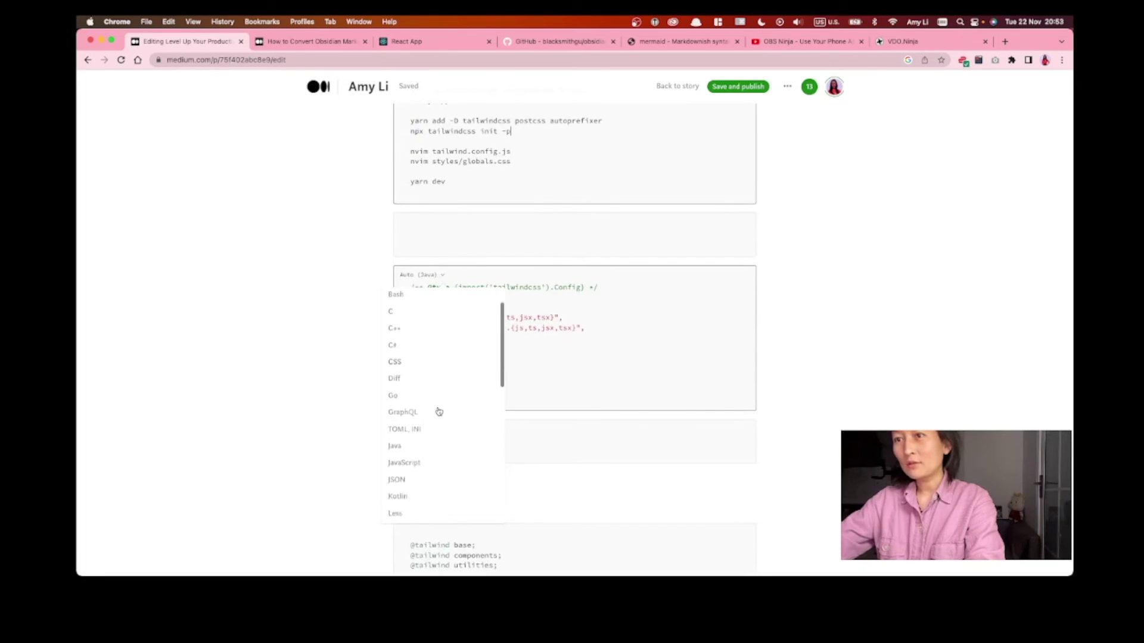
click(436, 420)
scroll(467, 377, down, 2)
click(466, 377)
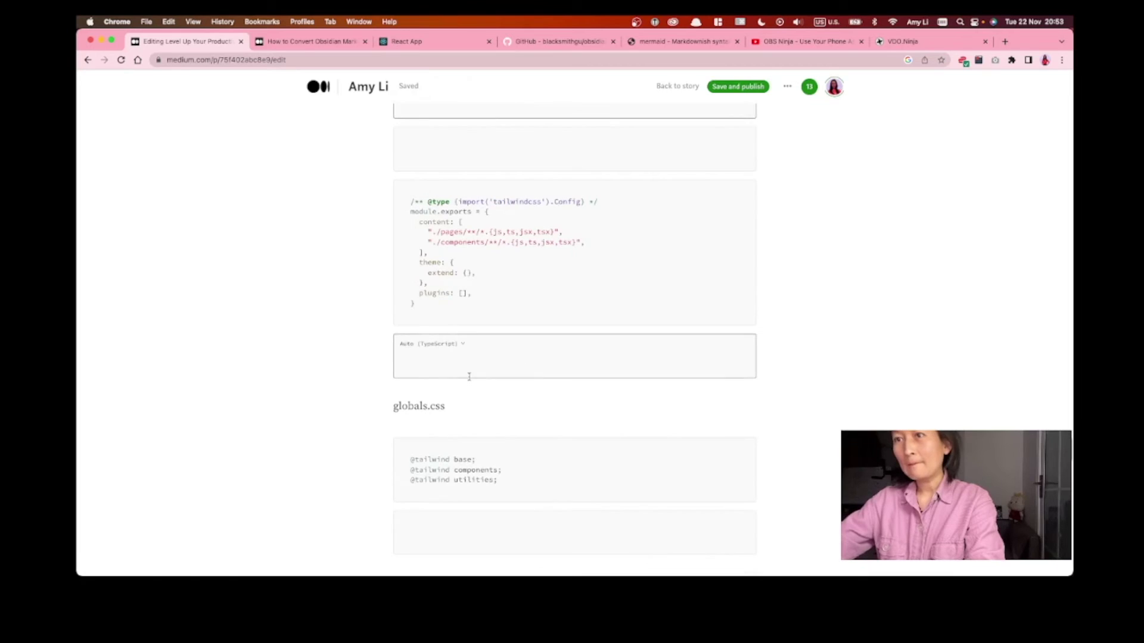
scroll(439, 415, down, 1)
click(439, 415)
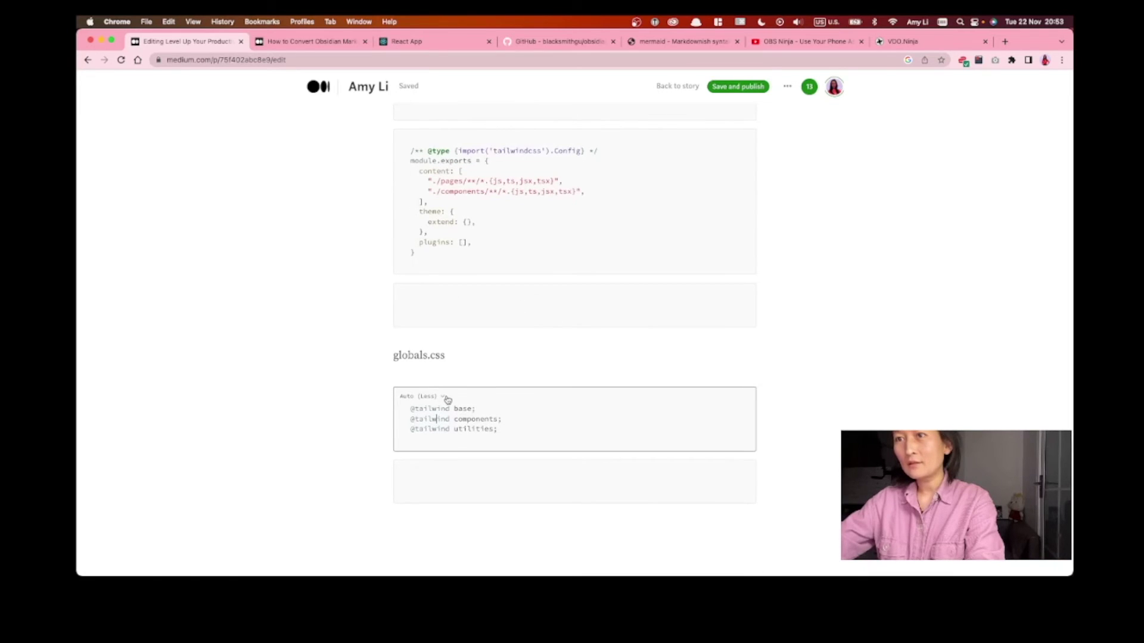
click(445, 397)
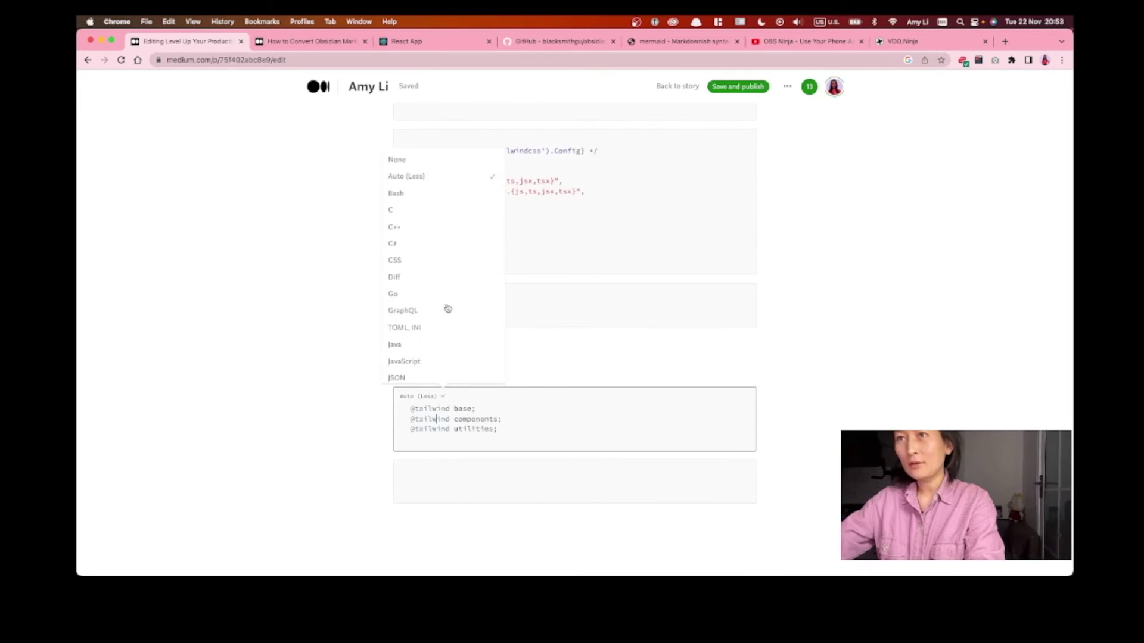
click(394, 260)
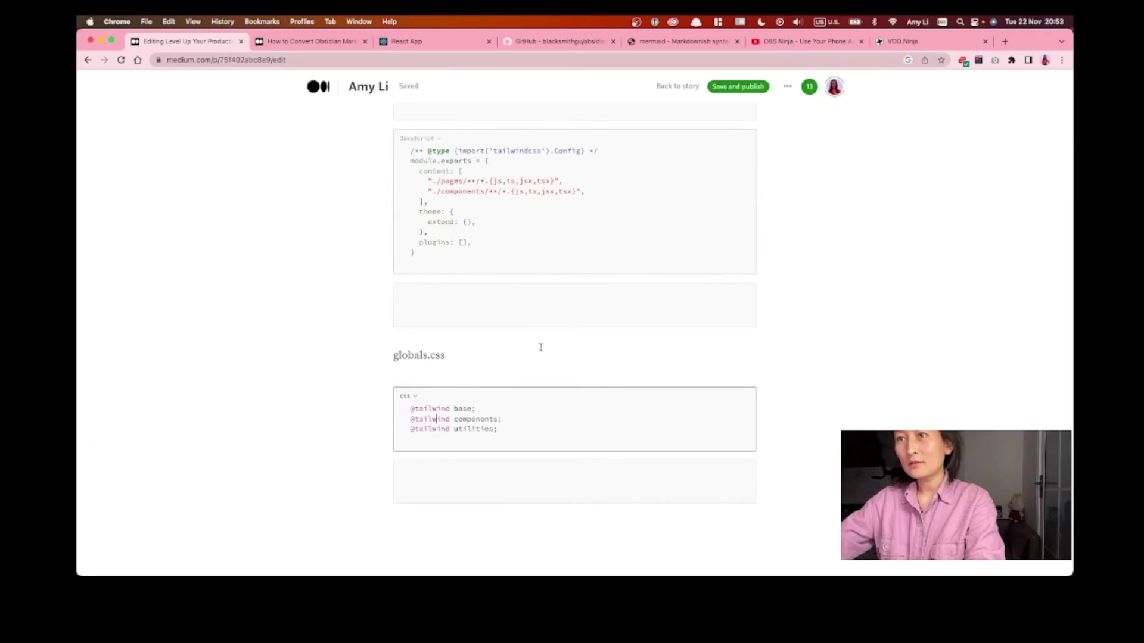
Review the syntax highlighting and language labels of the pasted code blocks, along with the empty blocks between them.
scroll(572, 408, down, 1)
scroll(563, 403, up, 10)
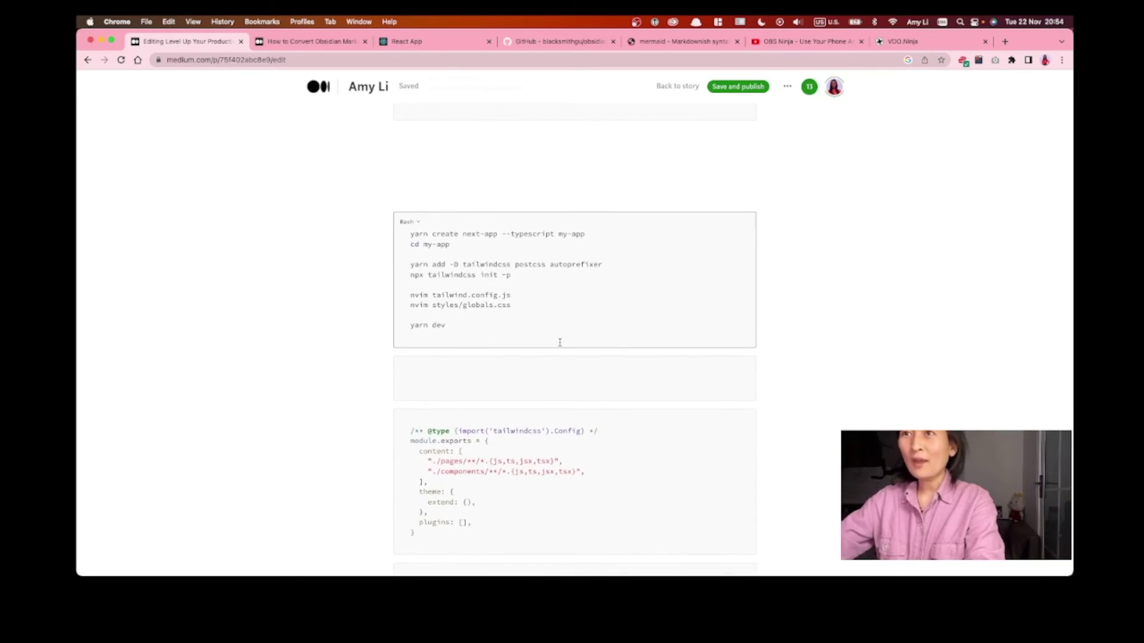
click(407, 233)
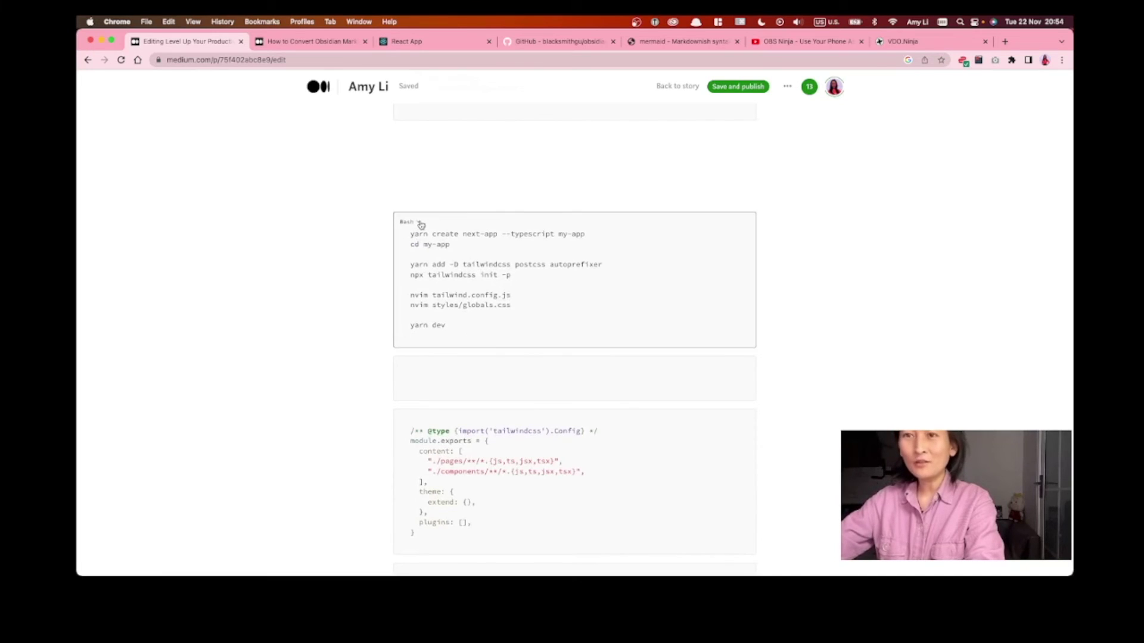
scroll(513, 342, down, 1)
click(459, 397)
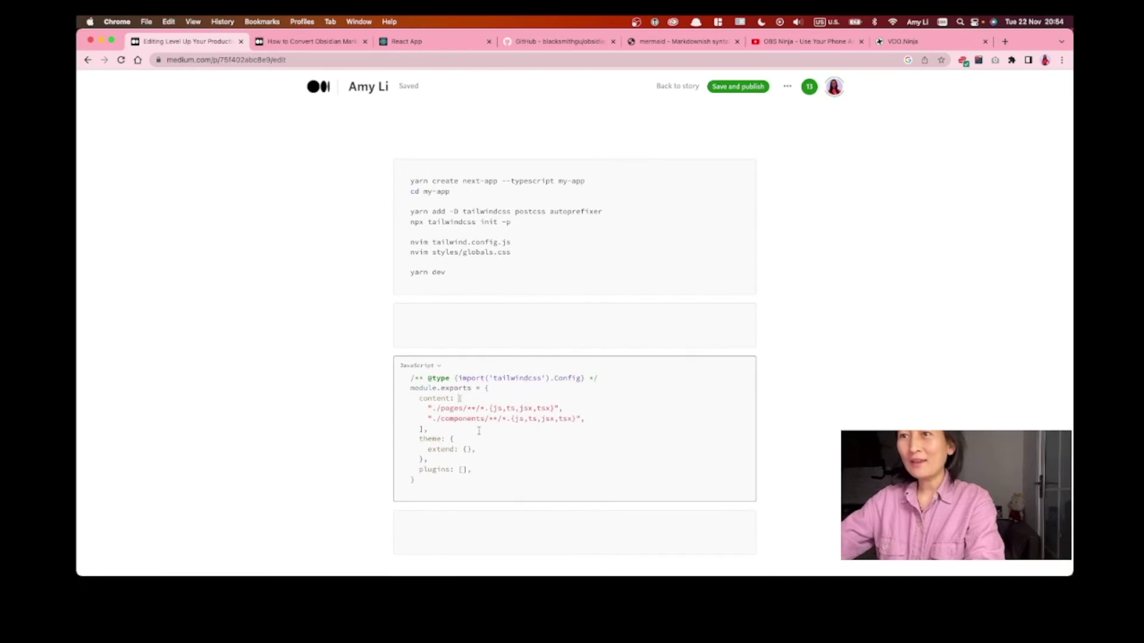
scroll(478, 430, down, 1)
drag(412, 332, 477, 400)
click(503, 390)
scroll(509, 416, down, 1)
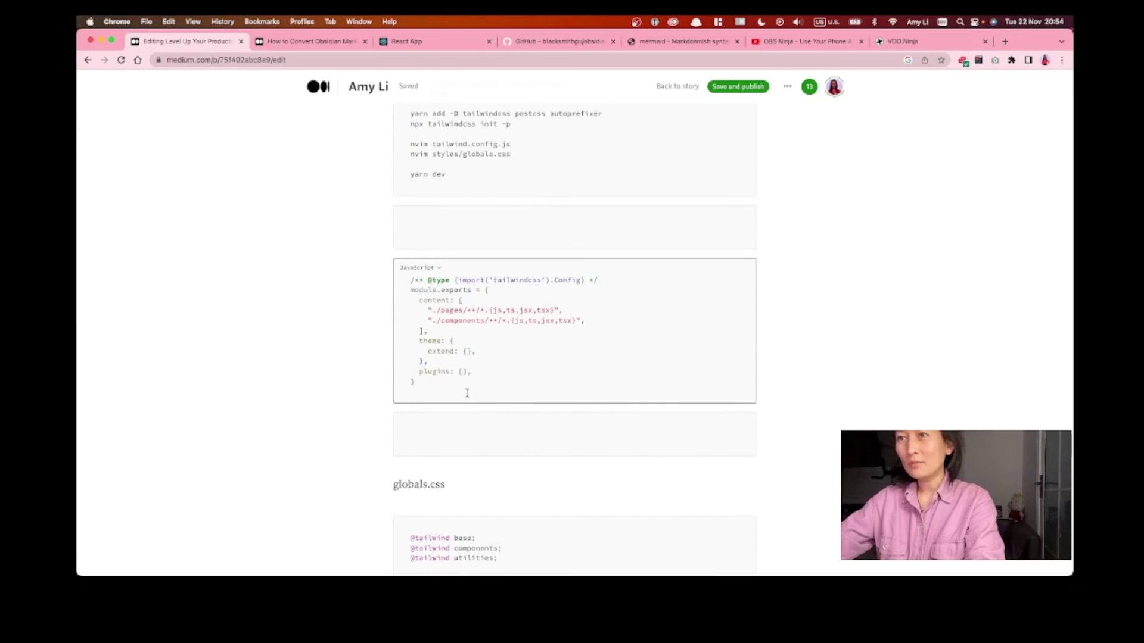
click(423, 223)
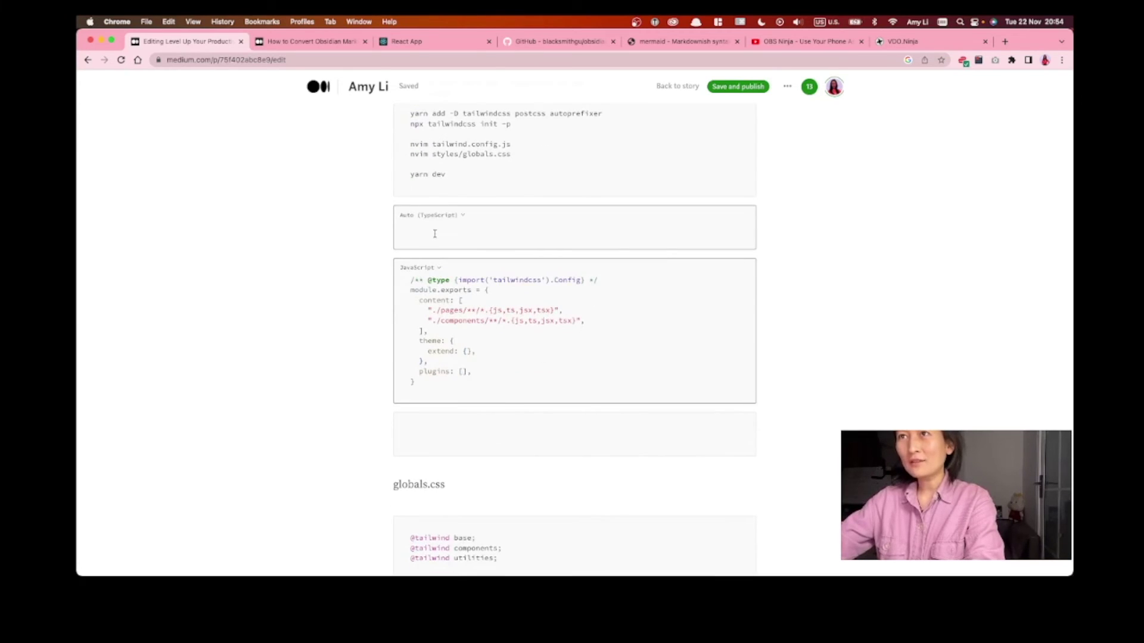
scroll(441, 197, up, 2)
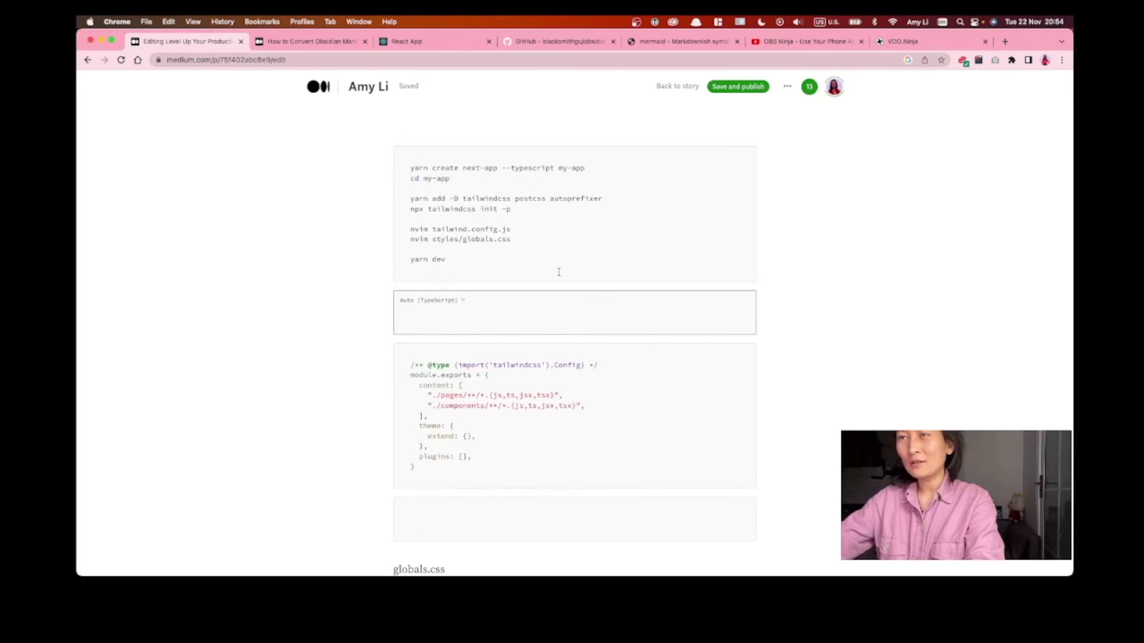
scroll(505, 294, down, 1)
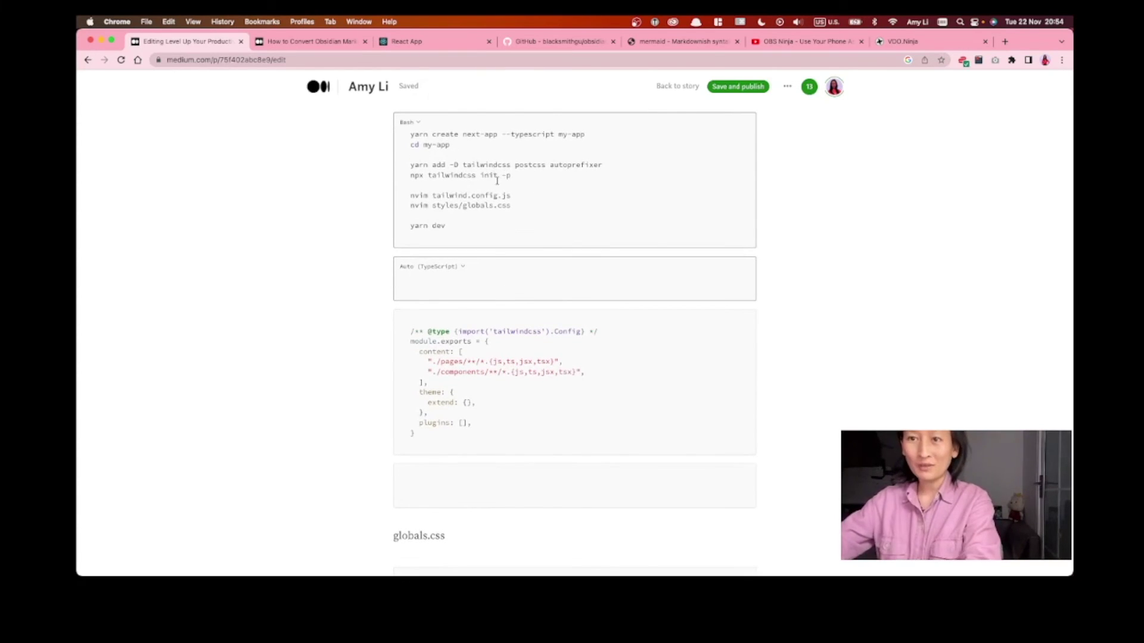
scroll(433, 344, down, 1)
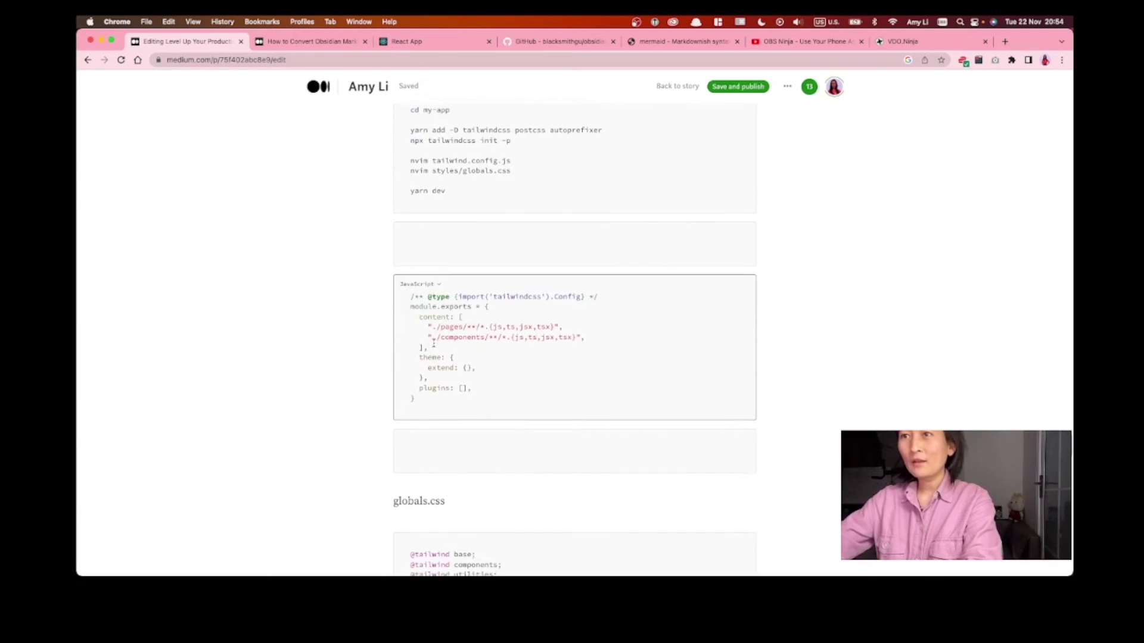
click(433, 343)
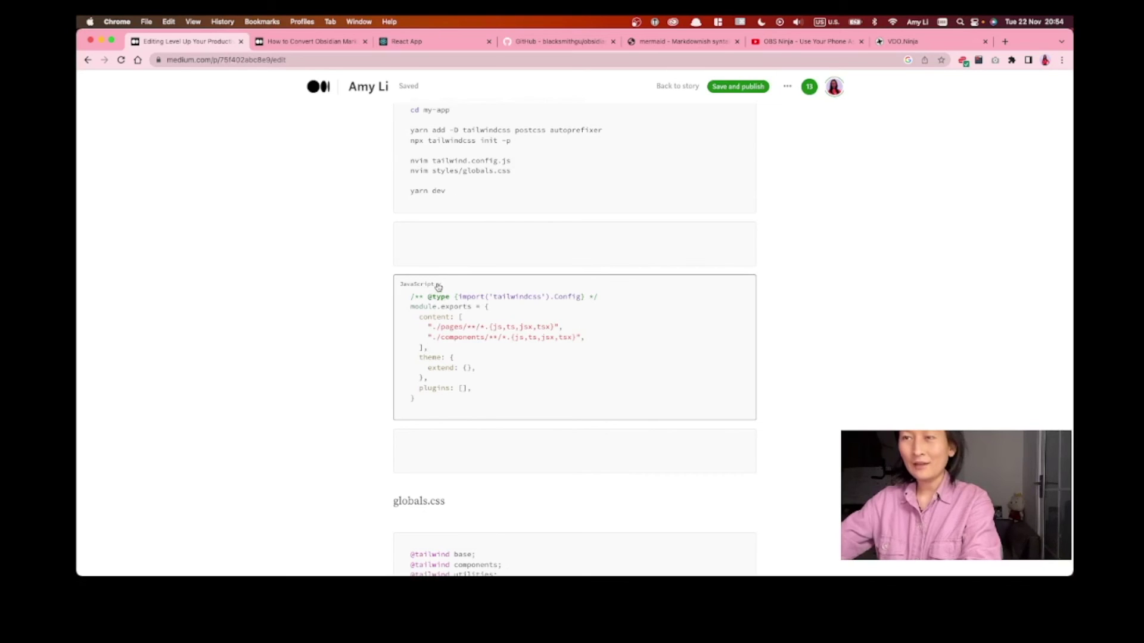
scroll(475, 416, down, 3)
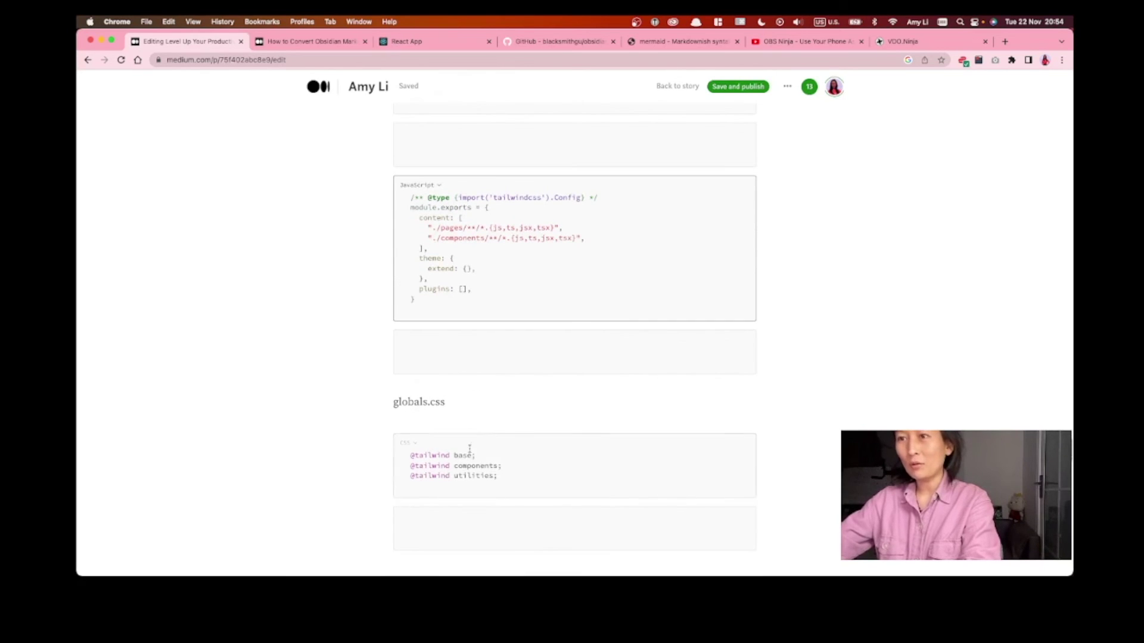